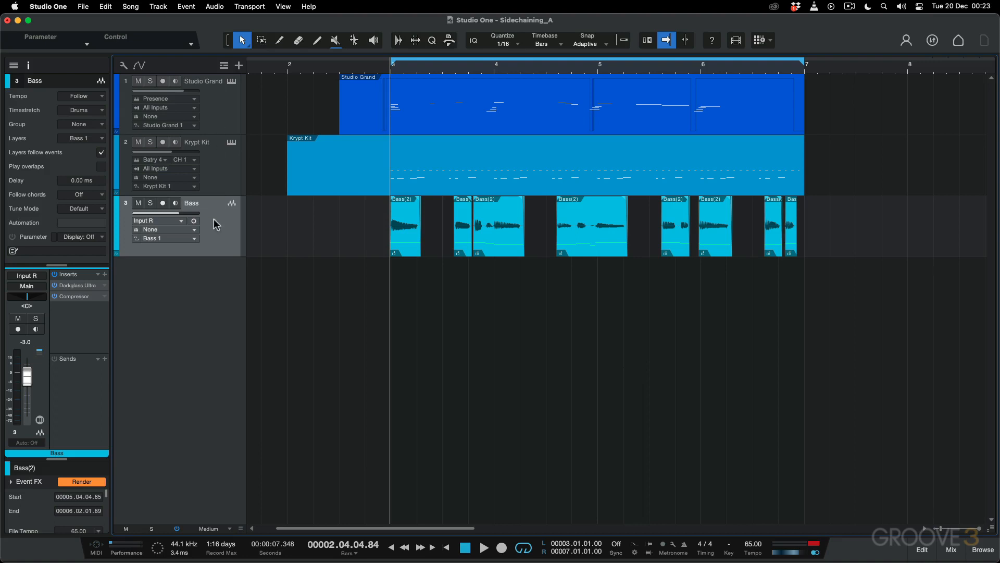
# Step: Play back the looped section with all tracks, then stop playback
pyautogui.press('space')
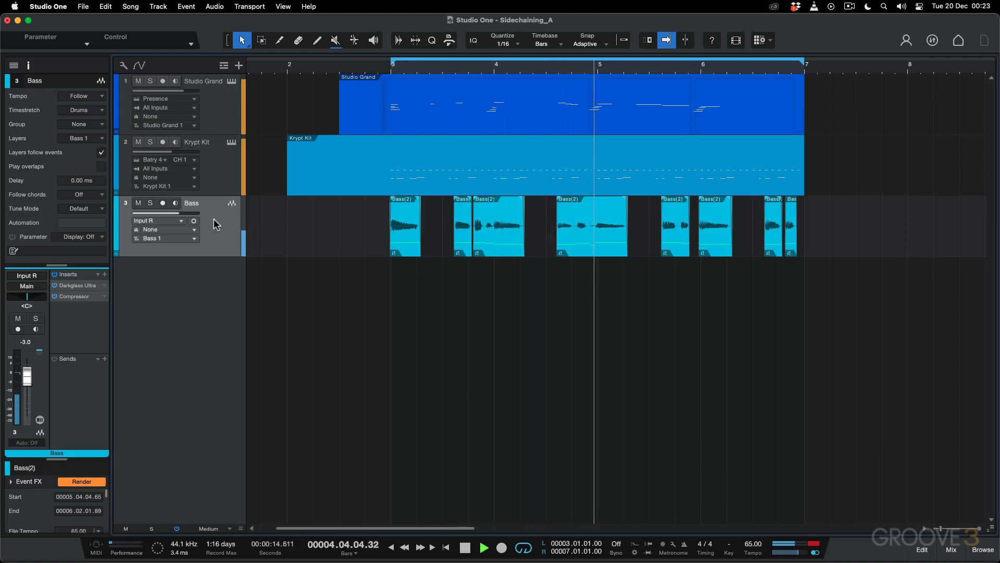
pyautogui.press('space')
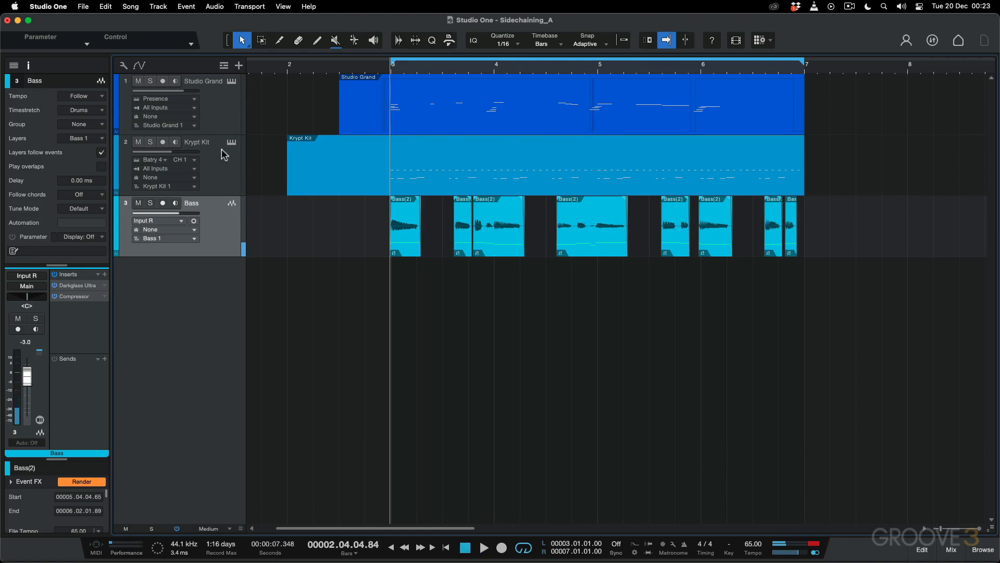
# Step: Show the mixer and add a send from the Studio Grand channel to a new bus channel
pyautogui.click(217, 111)
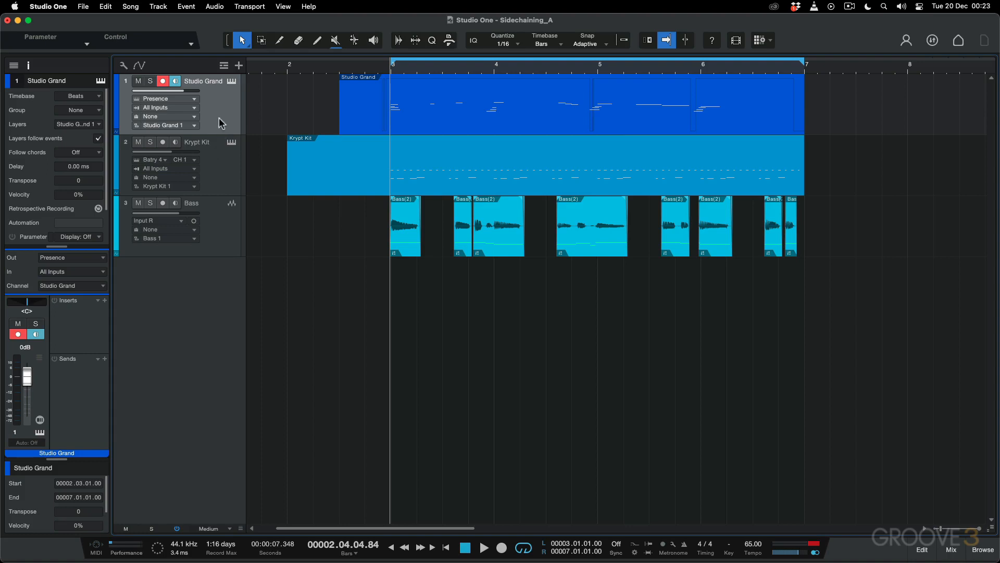
pyautogui.press('F3')
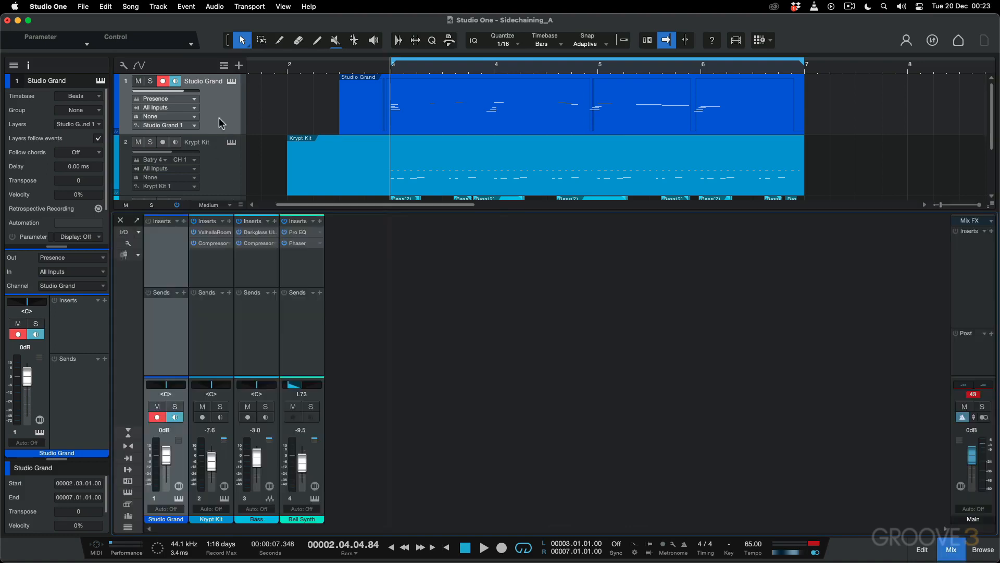
pyautogui.click(183, 293)
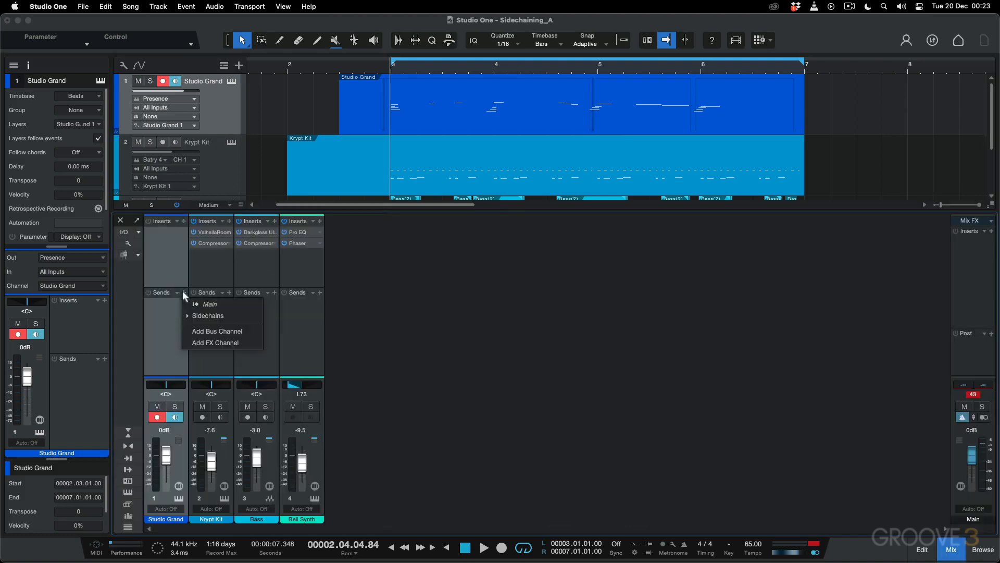
pyautogui.click(208, 331)
# Step: Insert the Phaser effect on Bus 1 with Stages set to 7, and close the plug-in window
pyautogui.click(223, 231)
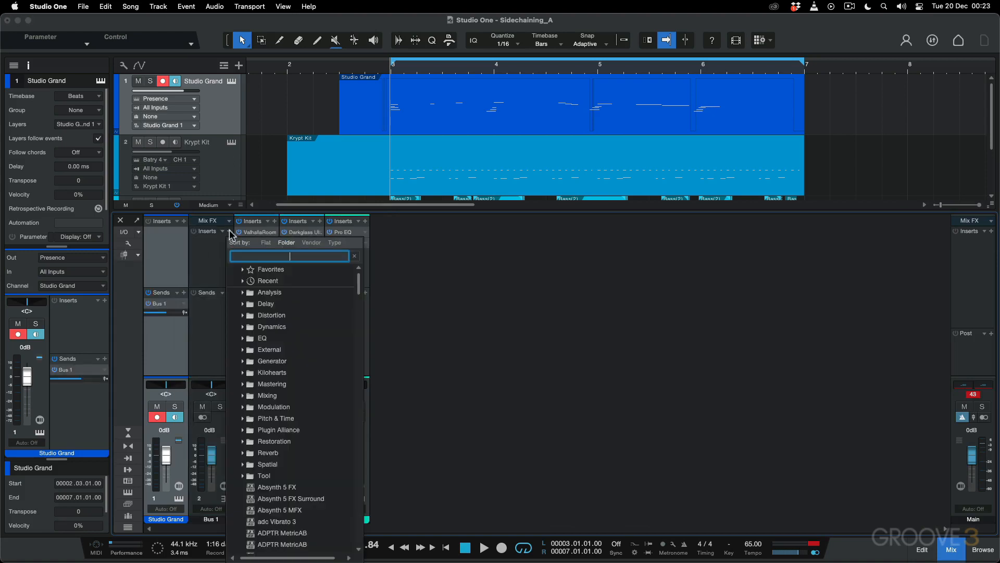
pyautogui.write('phaser')
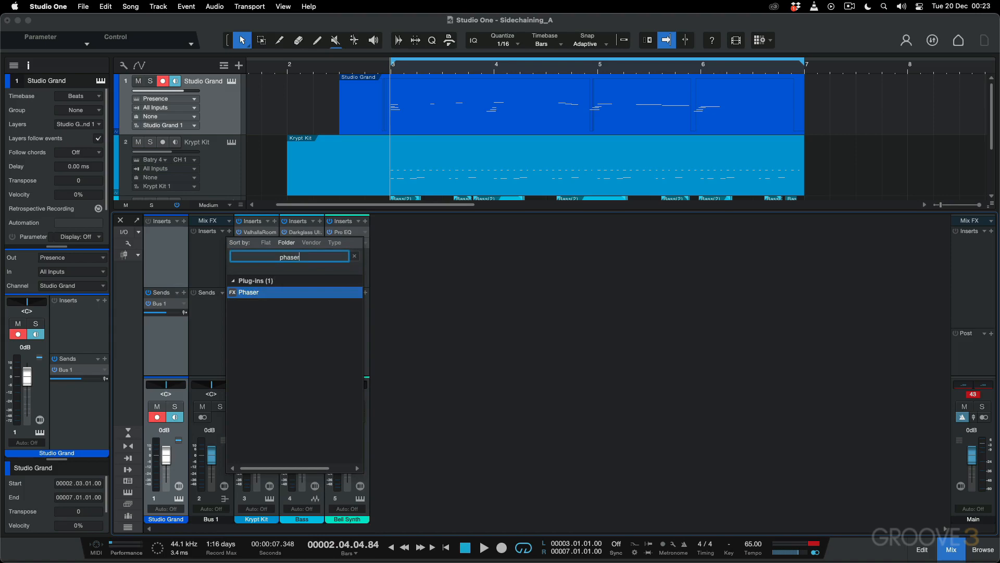
pyautogui.press('Return')
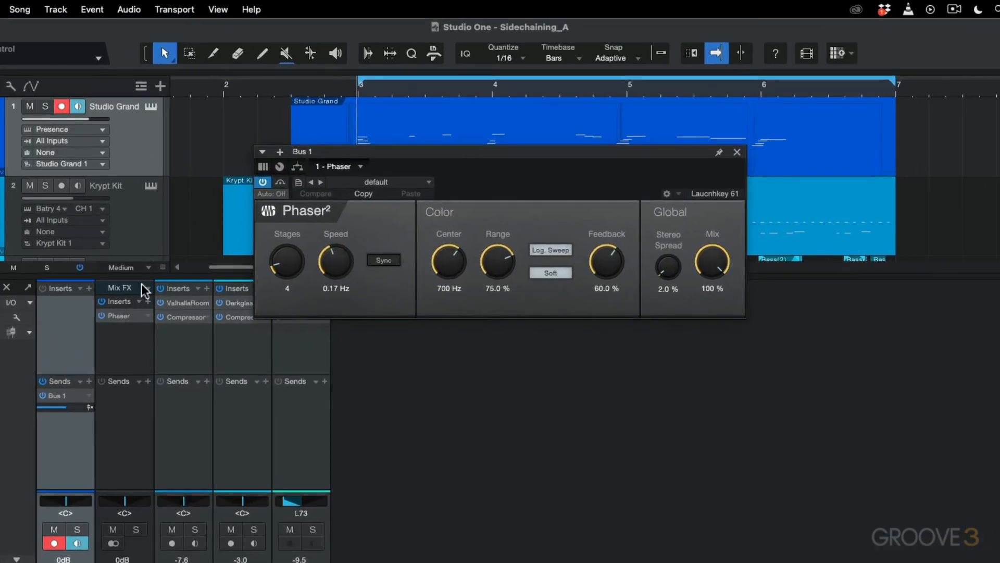
pyautogui.moveTo(286, 264); pyautogui.dragTo(287, 248)
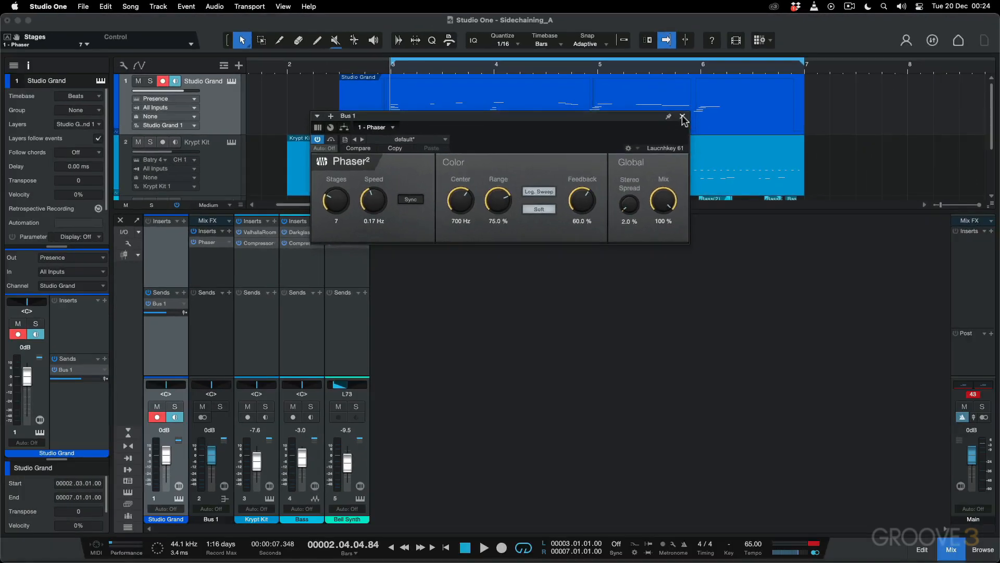
pyautogui.click(736, 151)
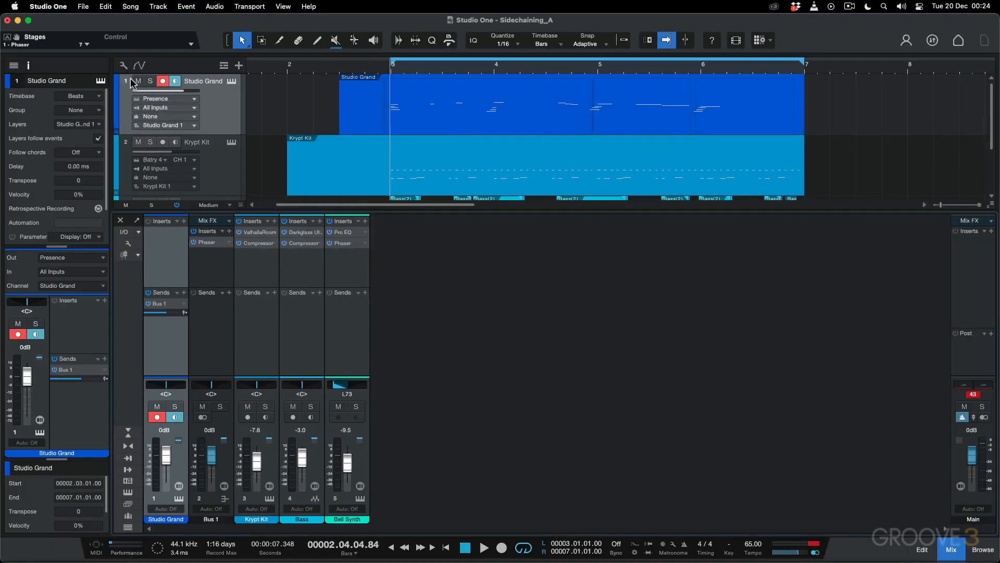
# Step: Solo the Studio Grand track and rename Bus 1 as Phaser
pyautogui.click(151, 81)
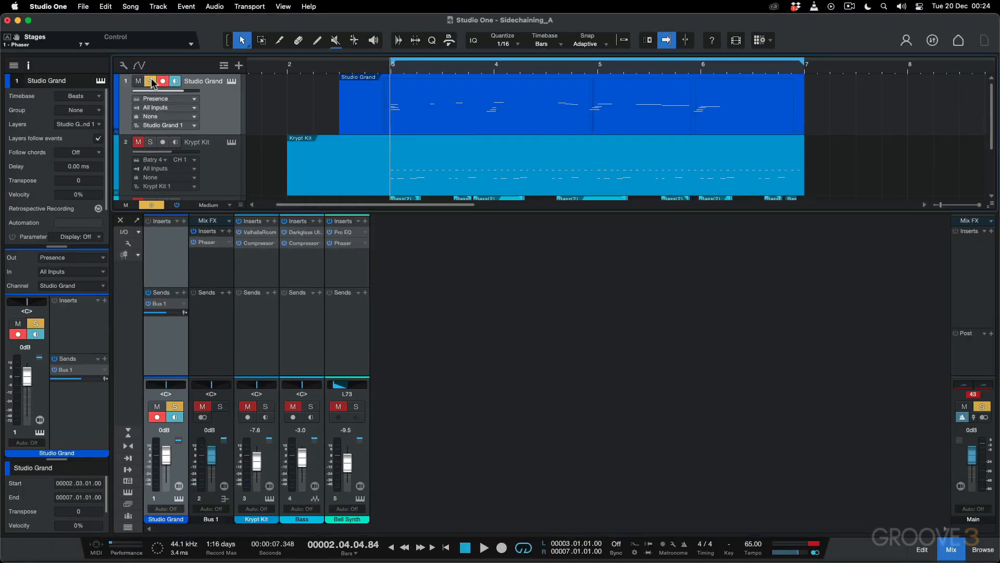
pyautogui.doubleClick(207, 519)
pyautogui.write('Phas')
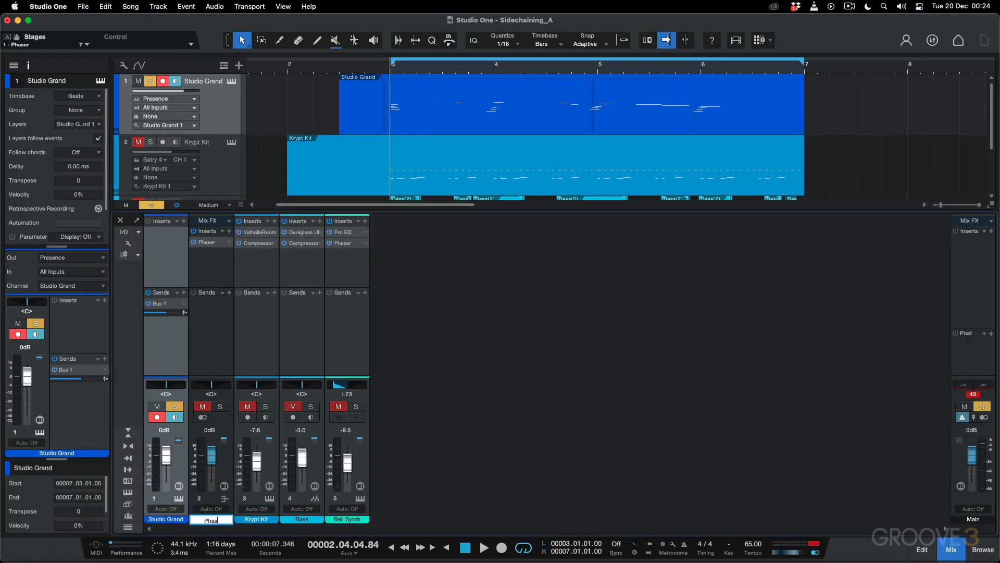
pyautogui.write('er')
pyautogui.press('Return')
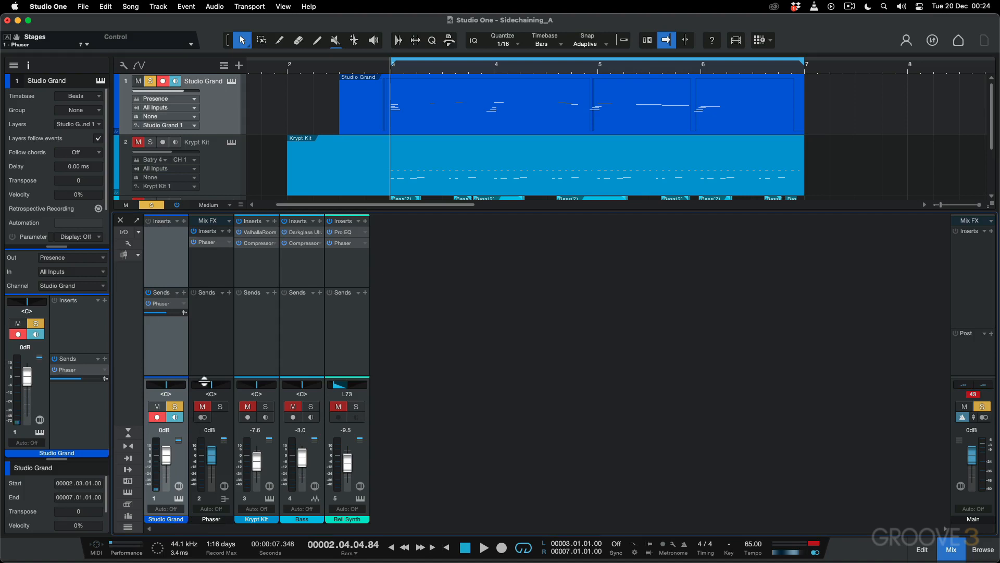
# Step: Solo the Phaser bus and audition it together with the Studio Grand track
pyautogui.click(221, 407)
pyautogui.press('space')
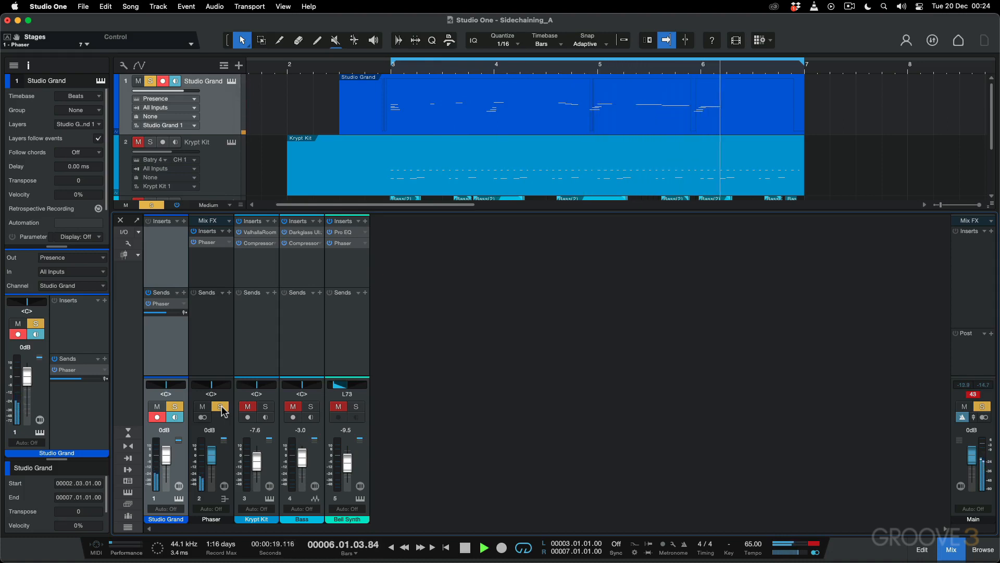
pyautogui.press('space')
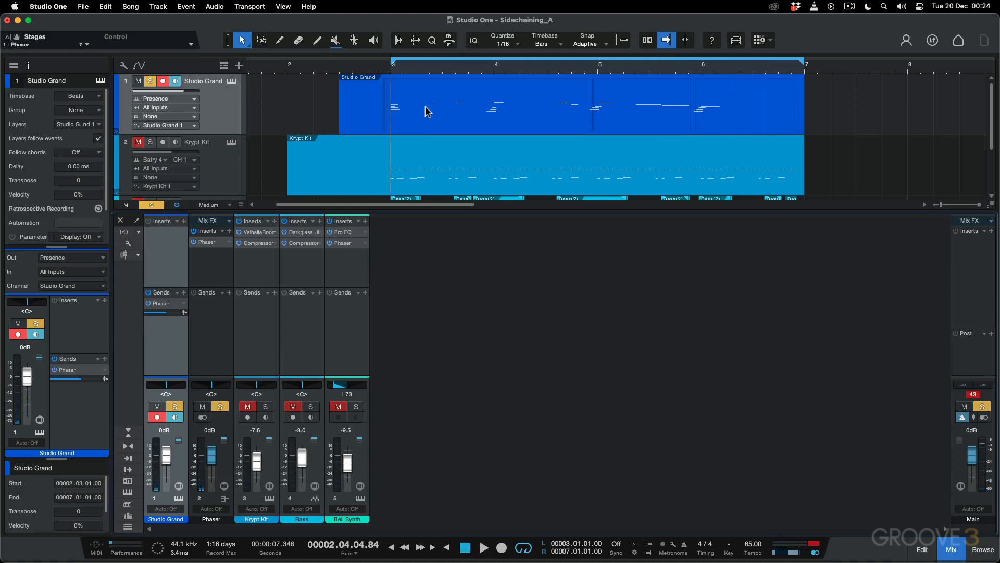
# Step: Raise the Phaser bus volume to +10.0 dB and audition the louder effect
pyautogui.moveTo(211, 452); pyautogui.dragTo(212, 447)
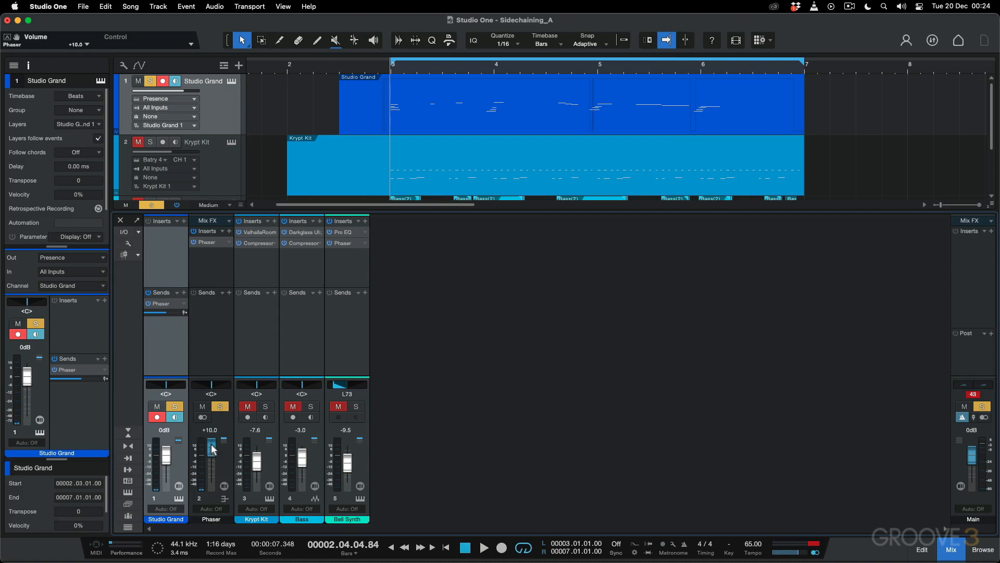
pyautogui.press('space')
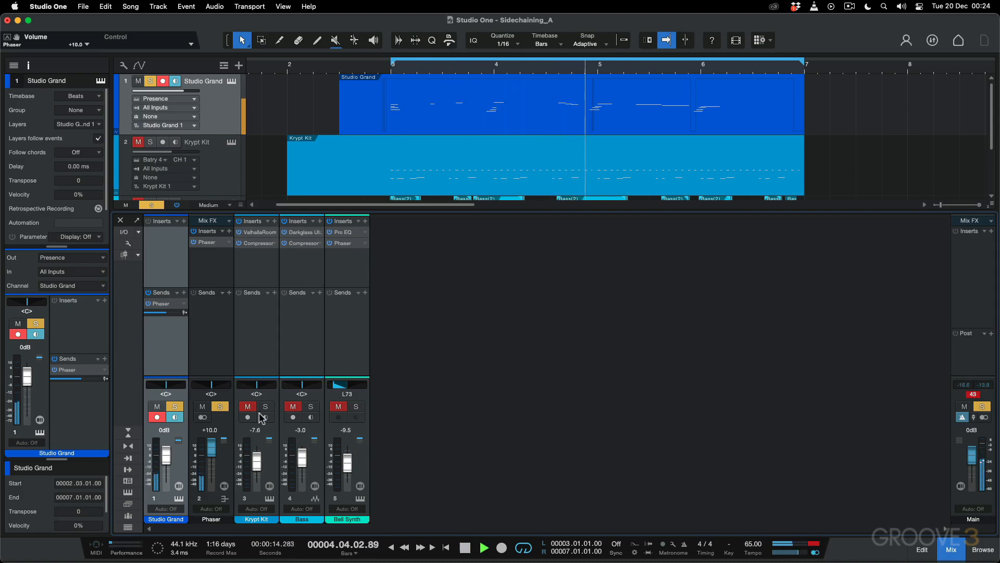
pyautogui.press('space')
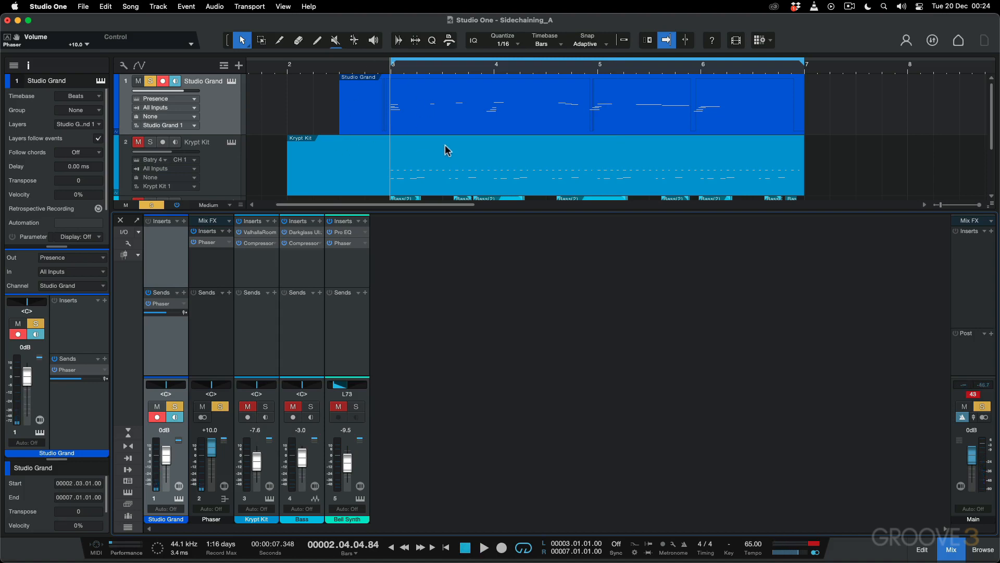
# Step: Solo the Bass track as well and audition it with the phased piano
pyautogui.scroll(-3, 445, 150)
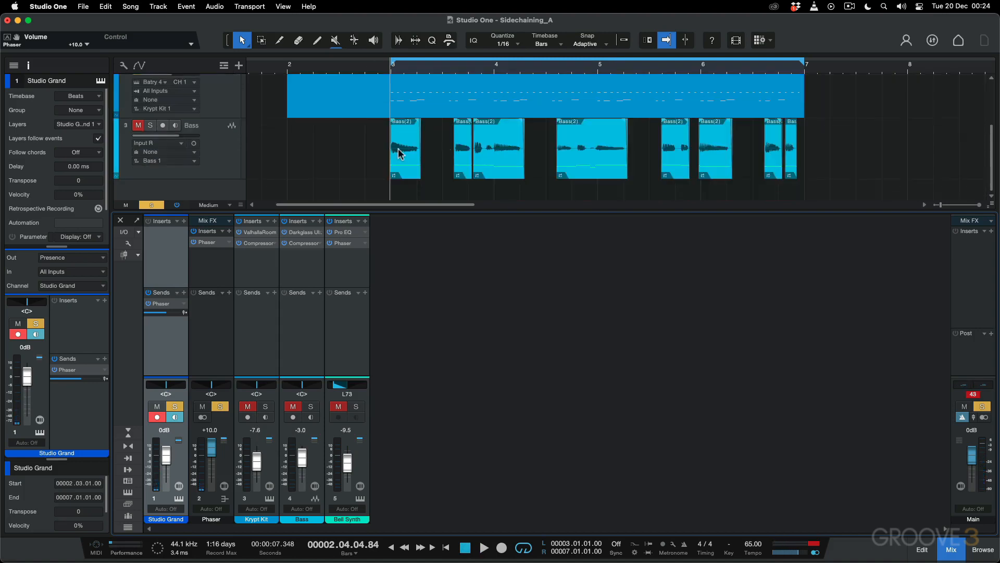
pyautogui.click(151, 126)
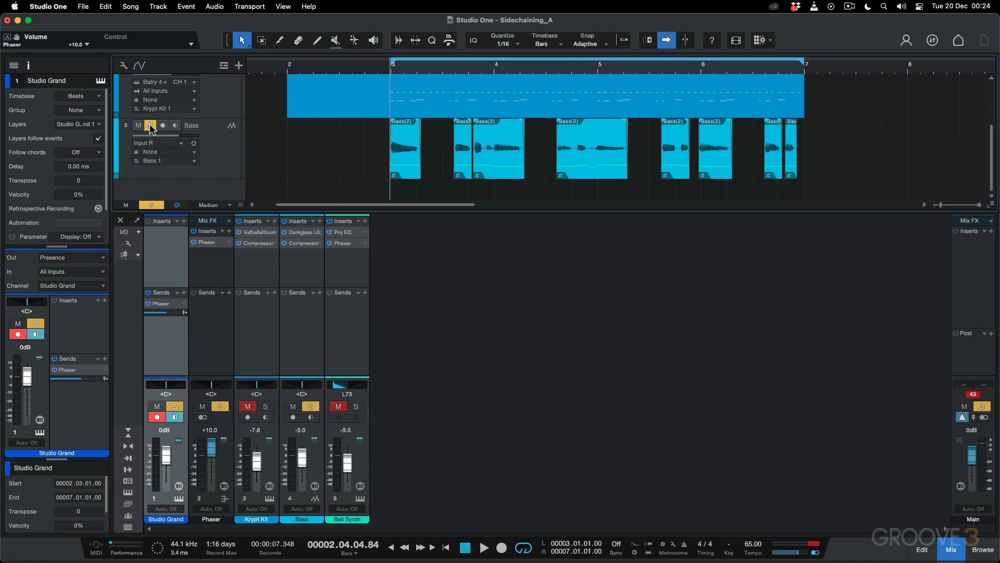
pyautogui.press('space')
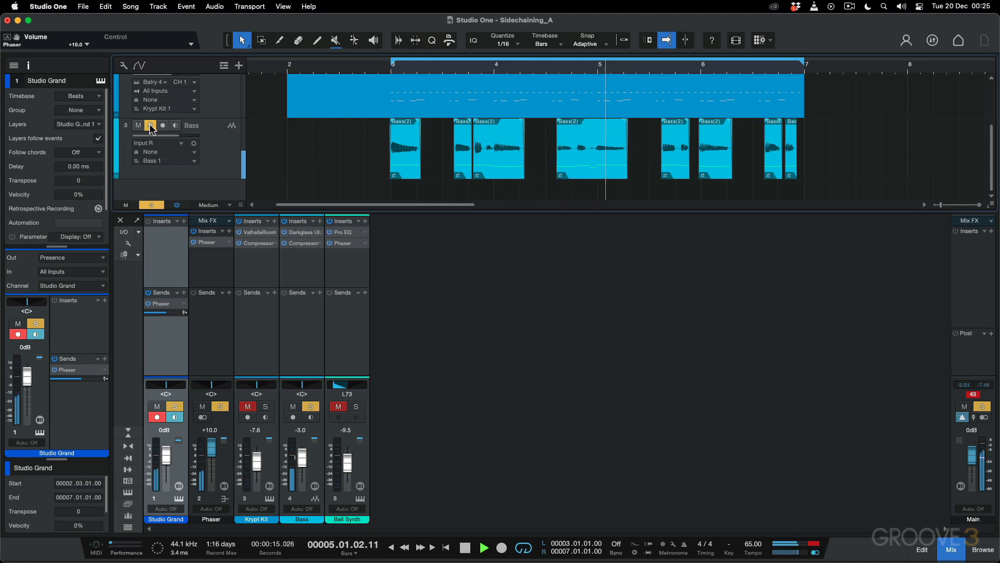
pyautogui.press('space')
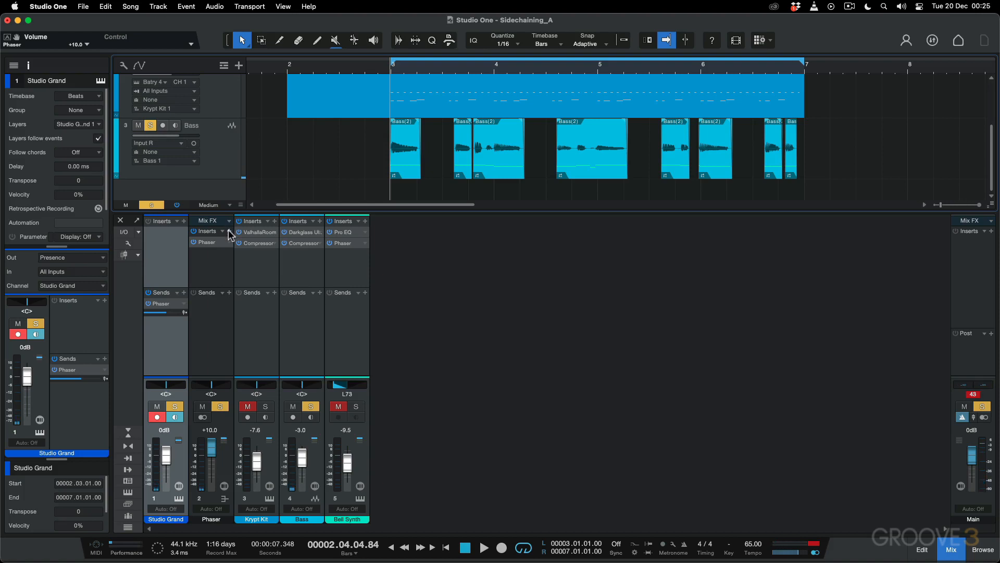
# Step: Insert a Compressor on the Phaser bus, move it ahead of the Phaser effect, and open its settings
pyautogui.click(230, 231)
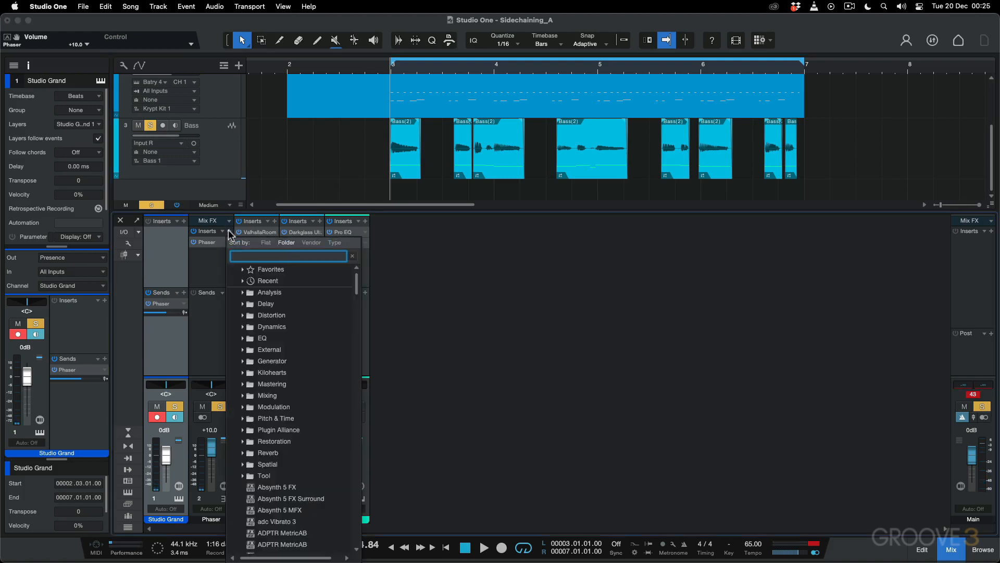
pyautogui.write('comp')
pyautogui.press('Return')
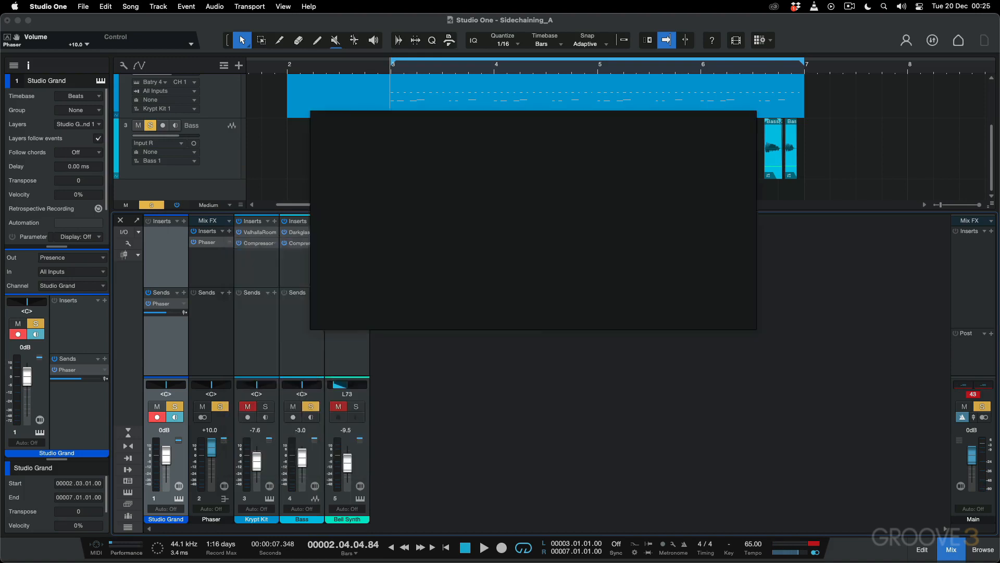
pyautogui.click(749, 116)
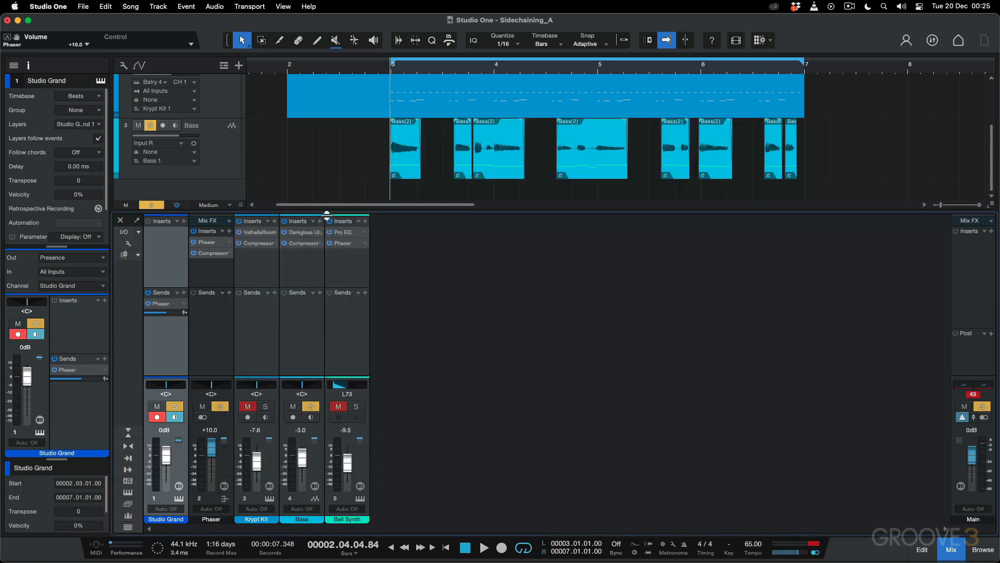
pyautogui.moveTo(203, 258)
pyautogui.mouseDown()
pyautogui.moveTo(203, 243)
pyautogui.moveTo(208, 263)
pyautogui.mouseUp()
pyautogui.click(213, 242)
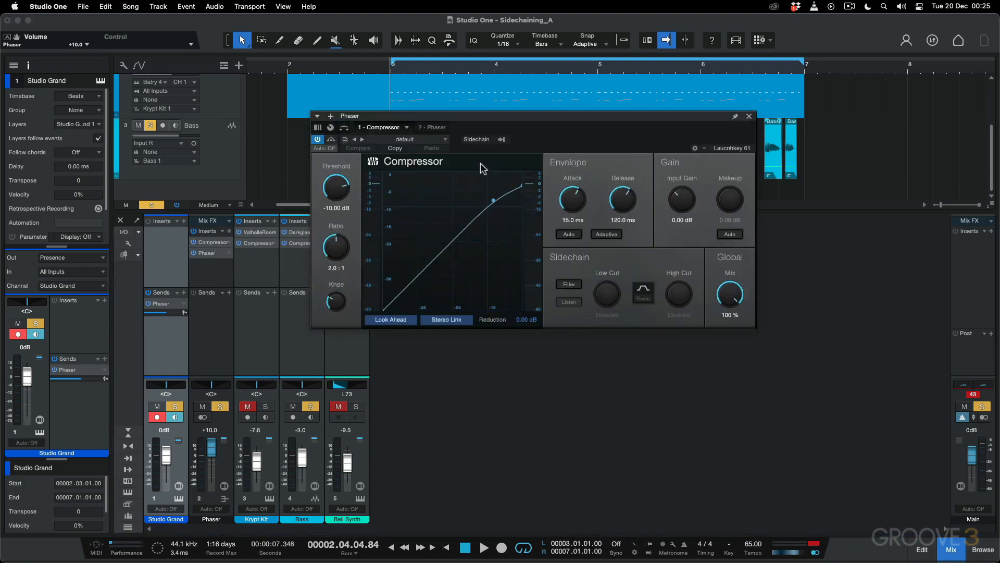
# Step: Enable the Compressor's external sidechain and feed it with a send from the Bass channel
pyautogui.click(476, 140)
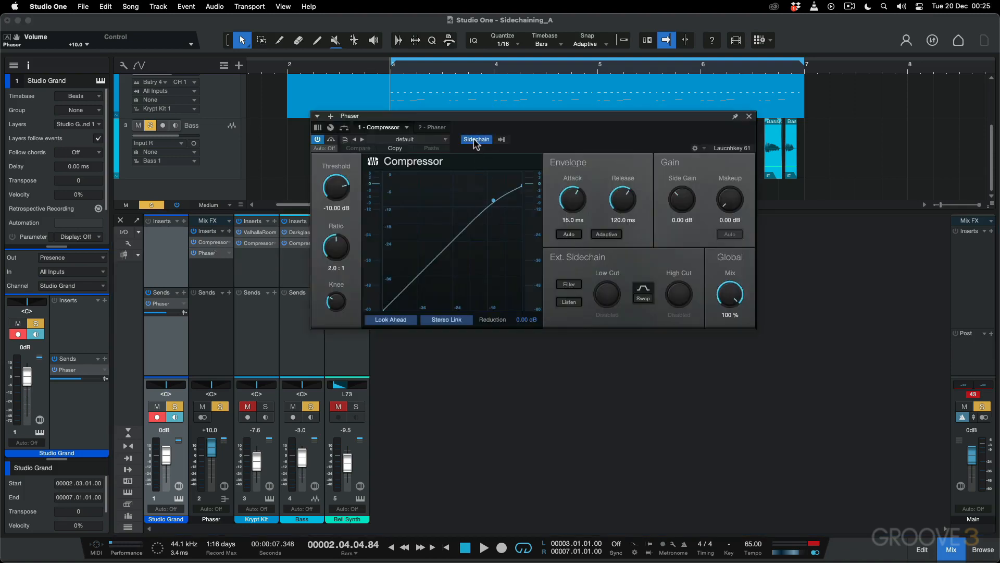
pyautogui.click(502, 140)
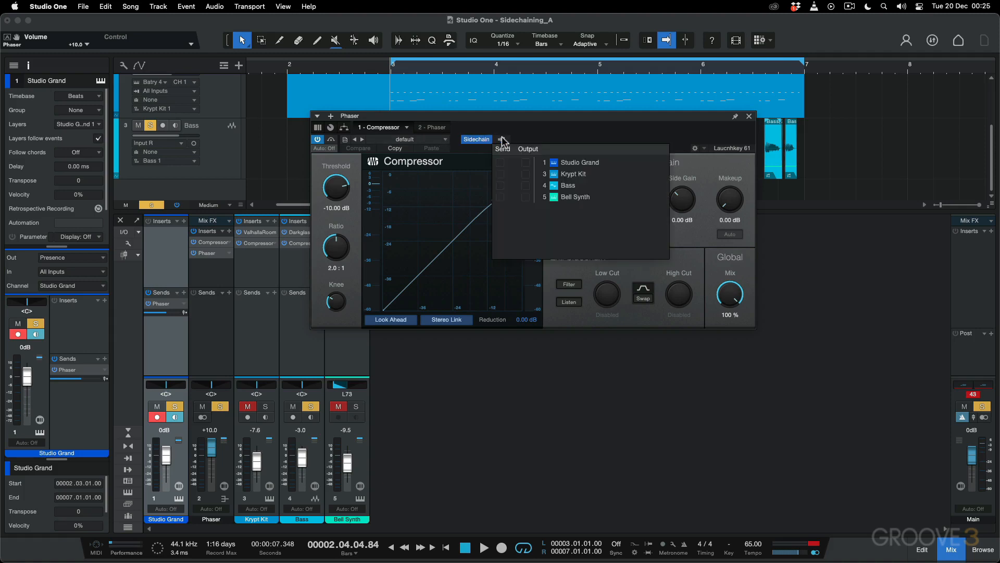
pyautogui.click(500, 186)
pyautogui.click(666, 133)
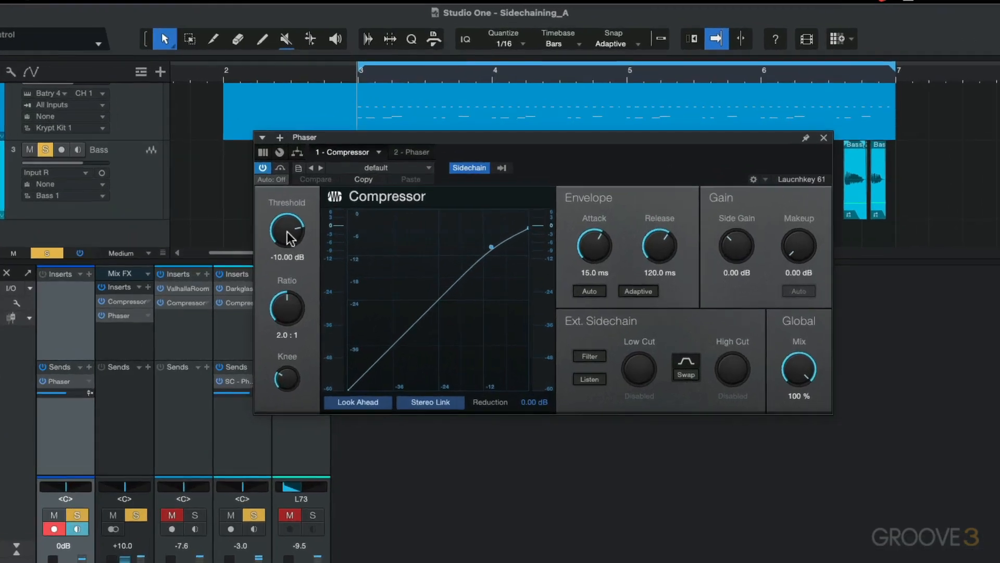
# Step: Start playback and set the Compressor's threshold to -39.52 dB and its ratio to 7.8:1
pyautogui.press('space')
pyautogui.moveTo(290, 238); pyautogui.dragTo(294, 295)
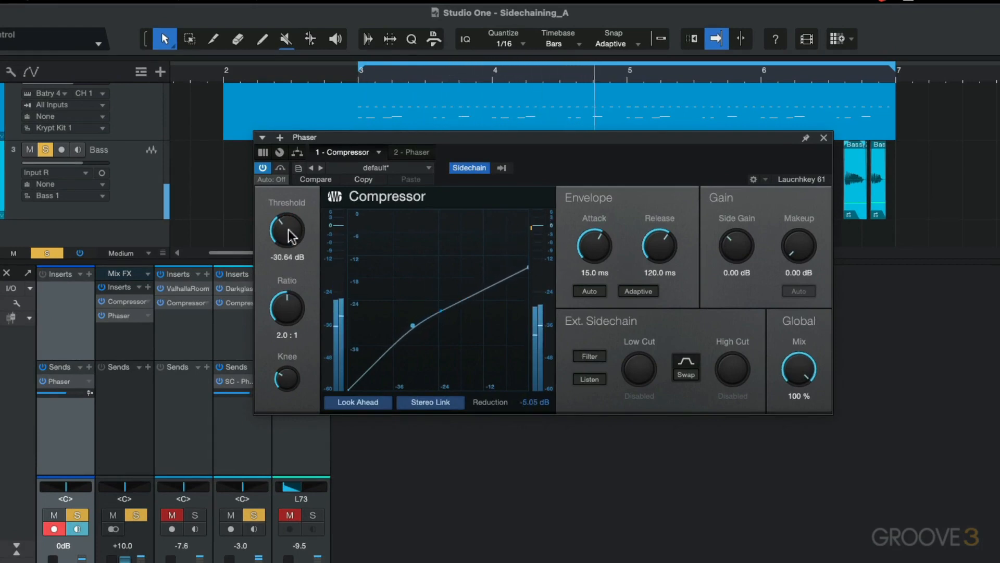
pyautogui.moveTo(286, 229); pyautogui.dragTo(290, 255)
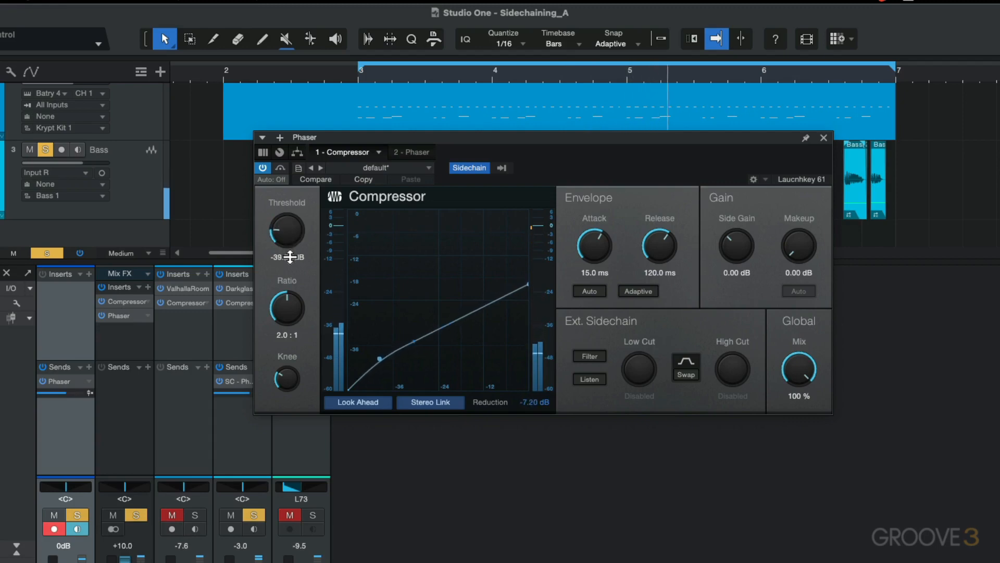
pyautogui.moveTo(293, 311); pyautogui.dragTo(292, 295)
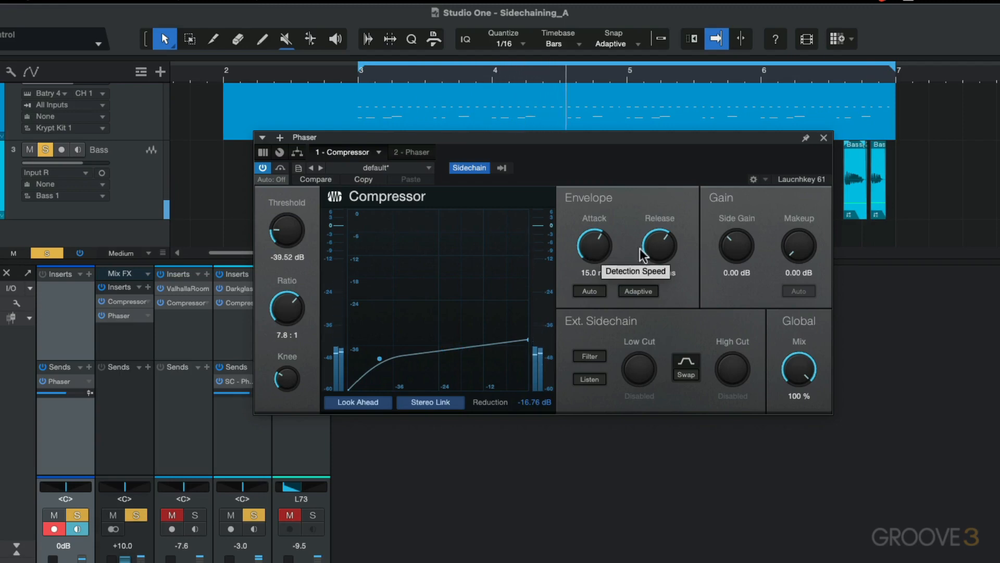
# Step: Set the Compressor's attack to 0.44 ms, release to 43.0 ms, and ratio to 11.2:1 during playback
pyautogui.moveTo(594, 245); pyautogui.dragTo(604, 309)
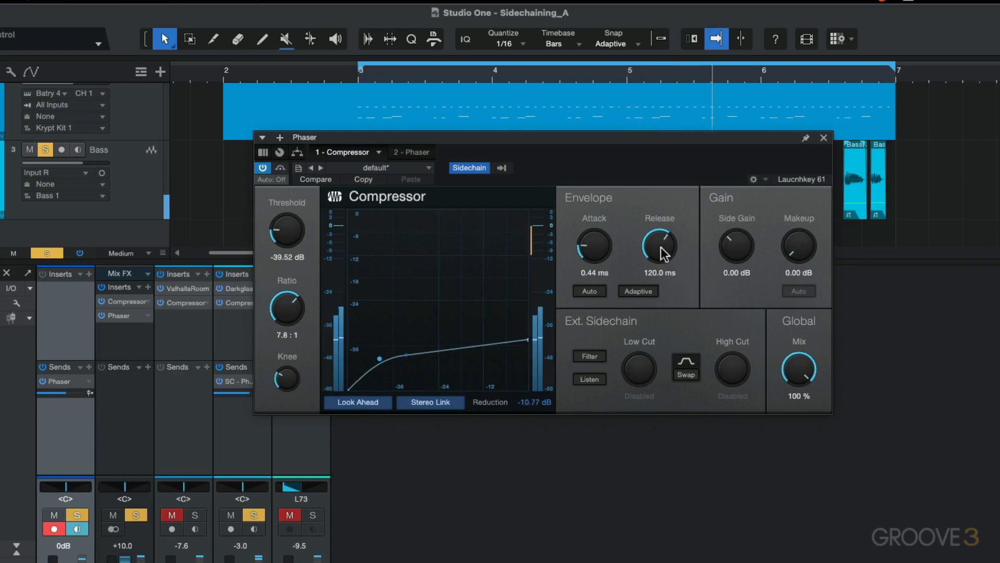
pyautogui.moveTo(664, 252); pyautogui.dragTo(660, 268)
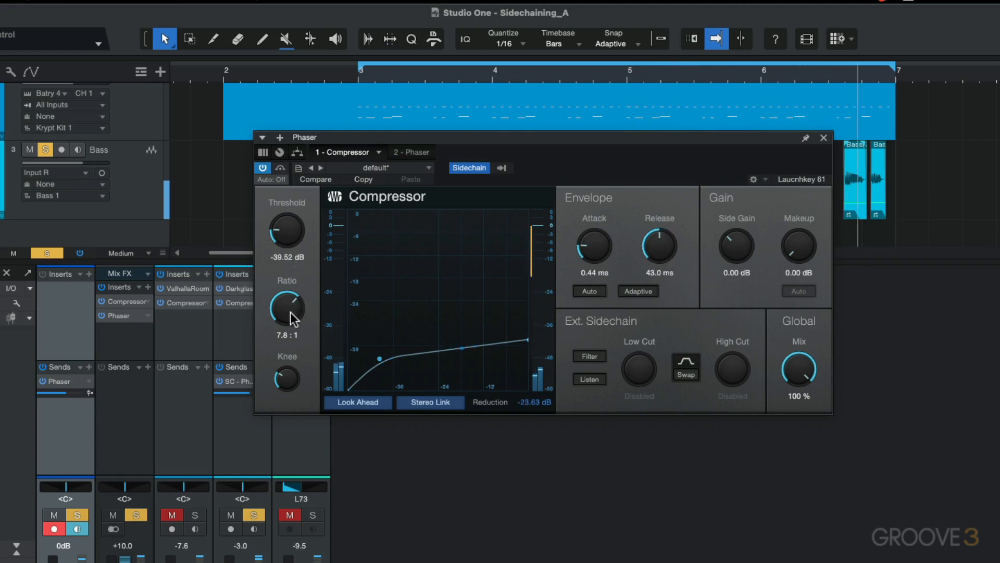
pyautogui.moveTo(290, 312); pyautogui.dragTo(294, 307)
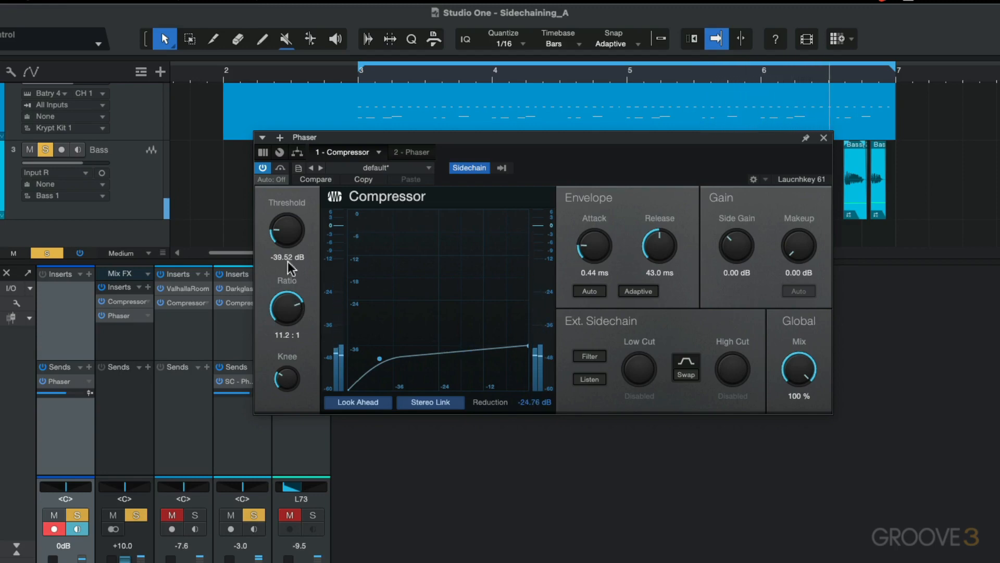
# Step: Audition the Phaser bus with the Compressor bypassed and re-enabled, and set its attack to 0.34 ms and ratio to 13.2:1
pyautogui.click(263, 167)
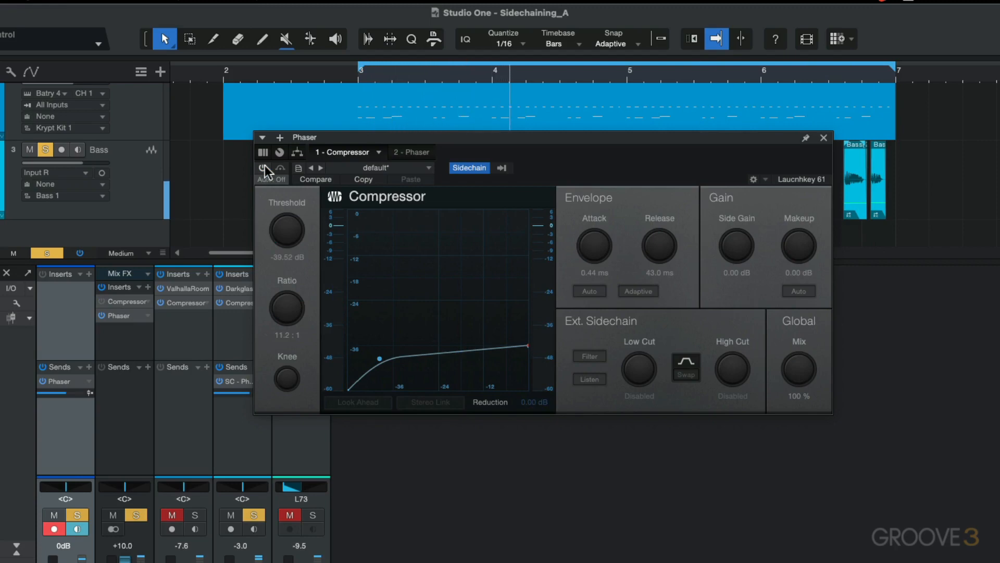
pyautogui.click(264, 167)
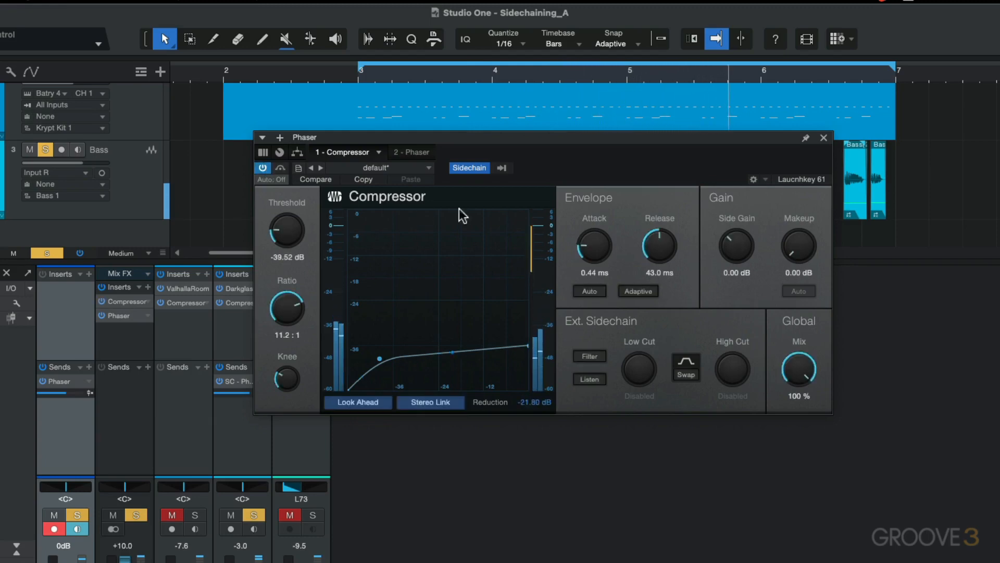
pyautogui.moveTo(584, 244); pyautogui.dragTo(582, 243)
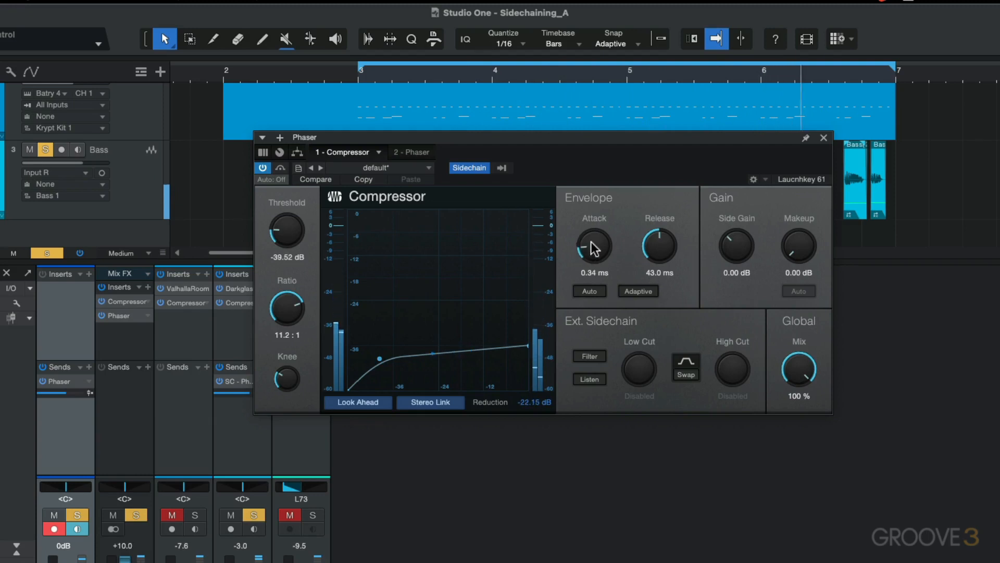
pyautogui.moveTo(285, 313); pyautogui.dragTo(288, 312)
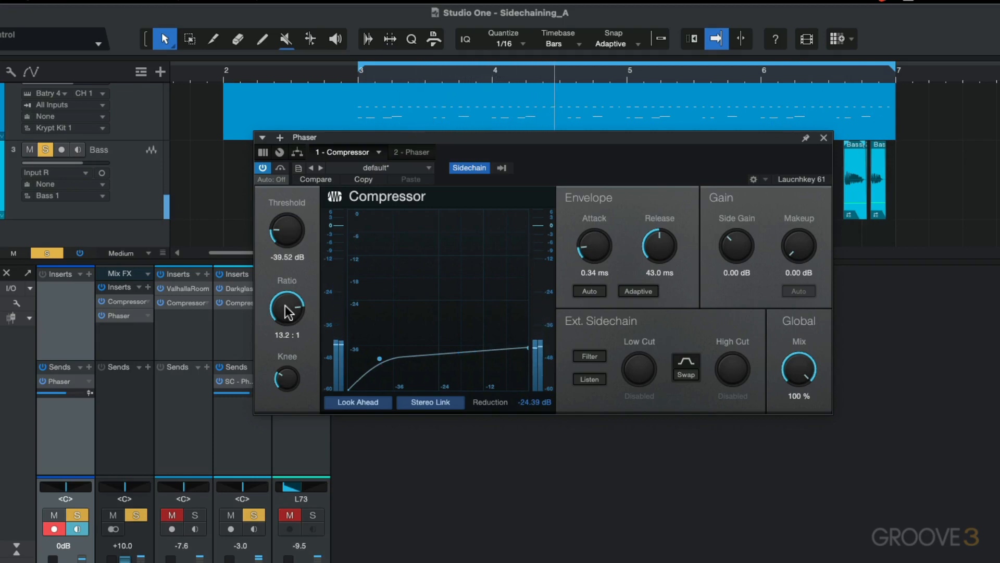
pyautogui.press('space')
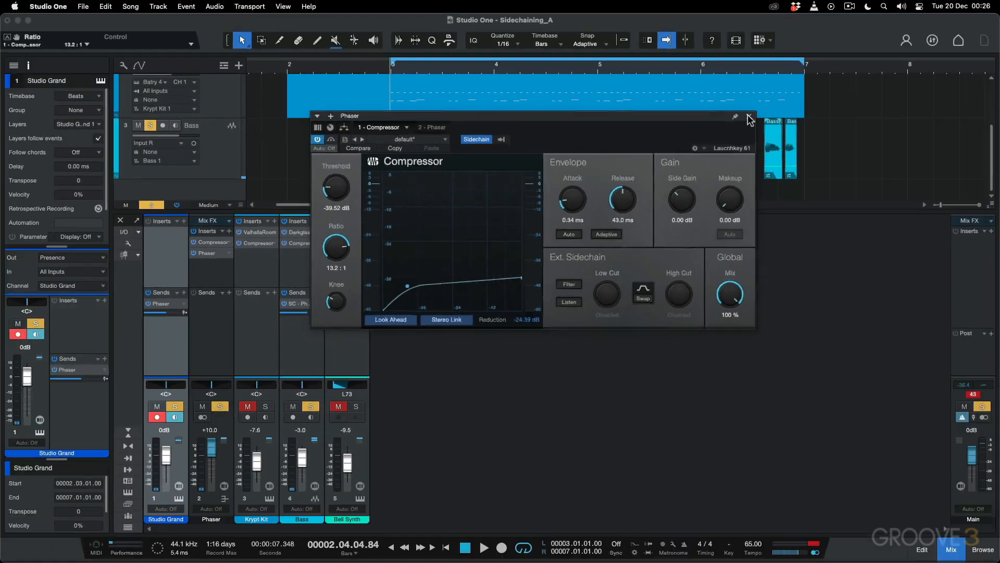
pyautogui.click(823, 138)
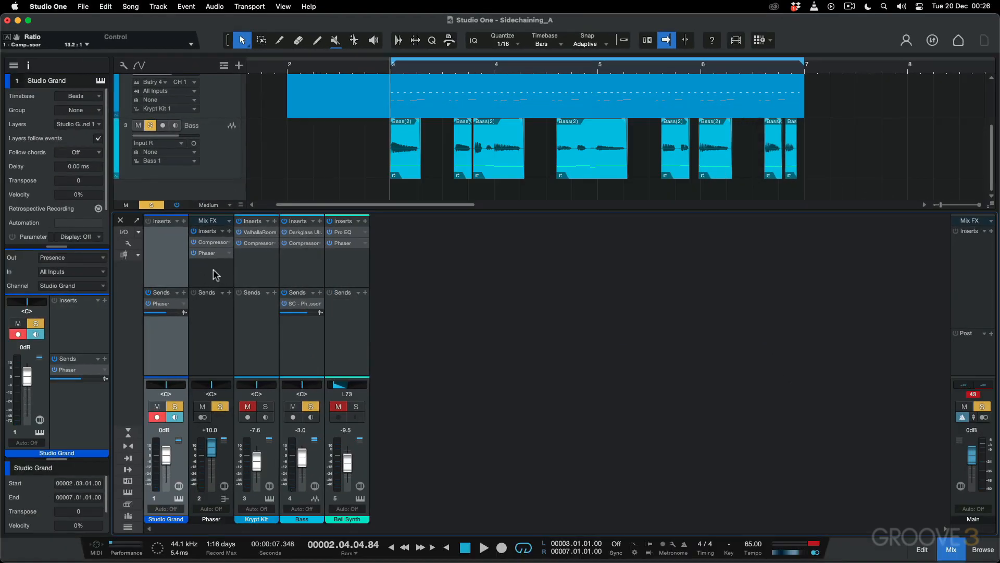
# Step: Insert the X-Trem plug-in on the Phaser bus after the Phaser effect
pyautogui.click(229, 231)
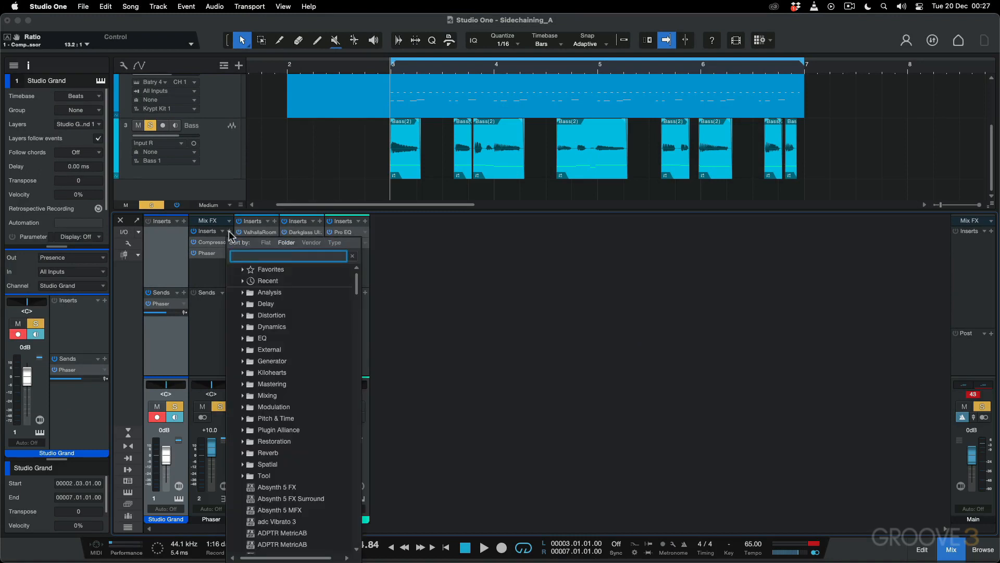
pyautogui.write('trem')
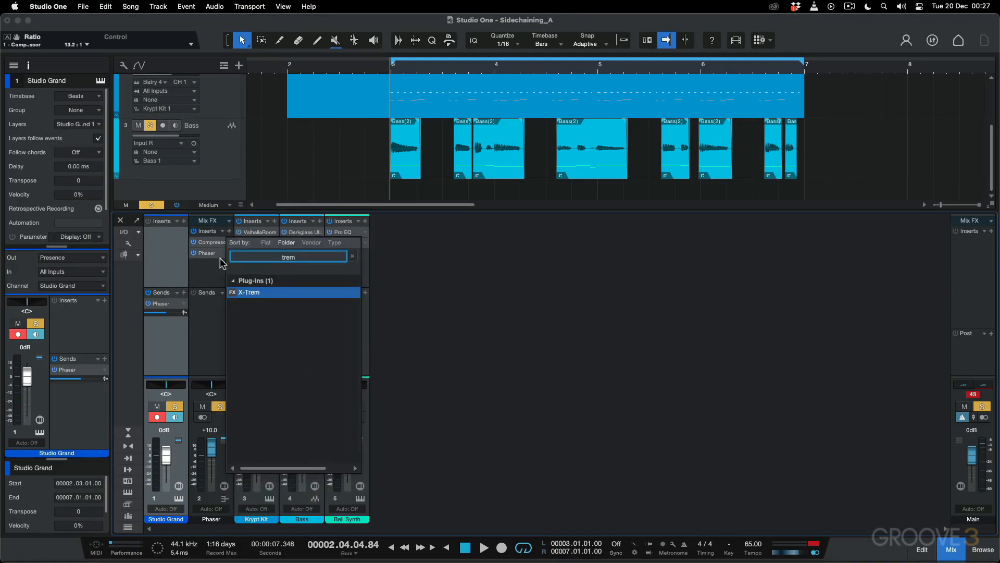
pyautogui.doubleClick(252, 292)
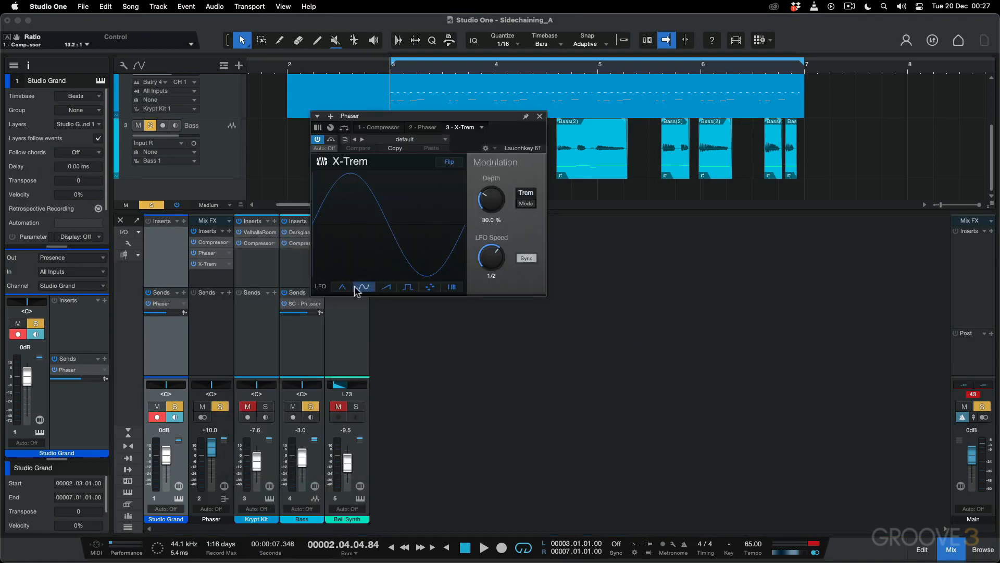
# Step: Set X-Trem's LFO speed to 1/16 and its depth to 90% while auditioning the loop
pyautogui.moveTo(490, 203); pyautogui.dragTo(491, 159)
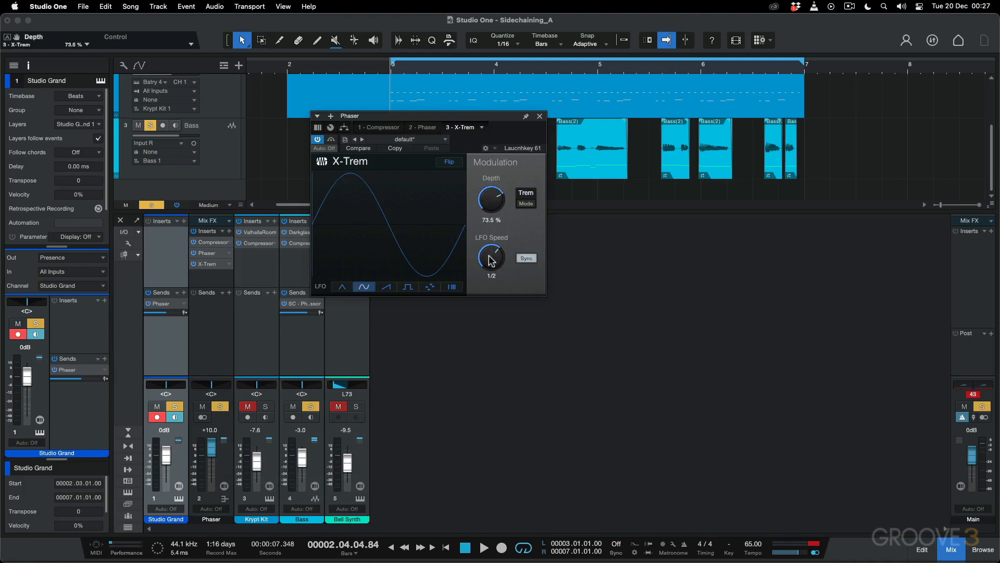
pyautogui.moveTo(490, 261); pyautogui.dragTo(489, 267)
pyautogui.press('space')
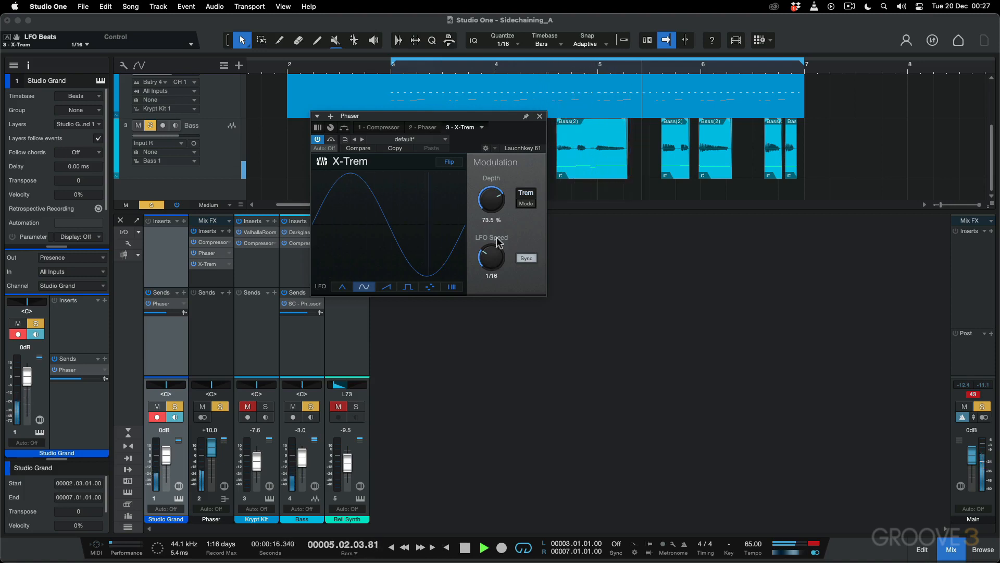
pyautogui.moveTo(491, 214); pyautogui.dragTo(494, 198)
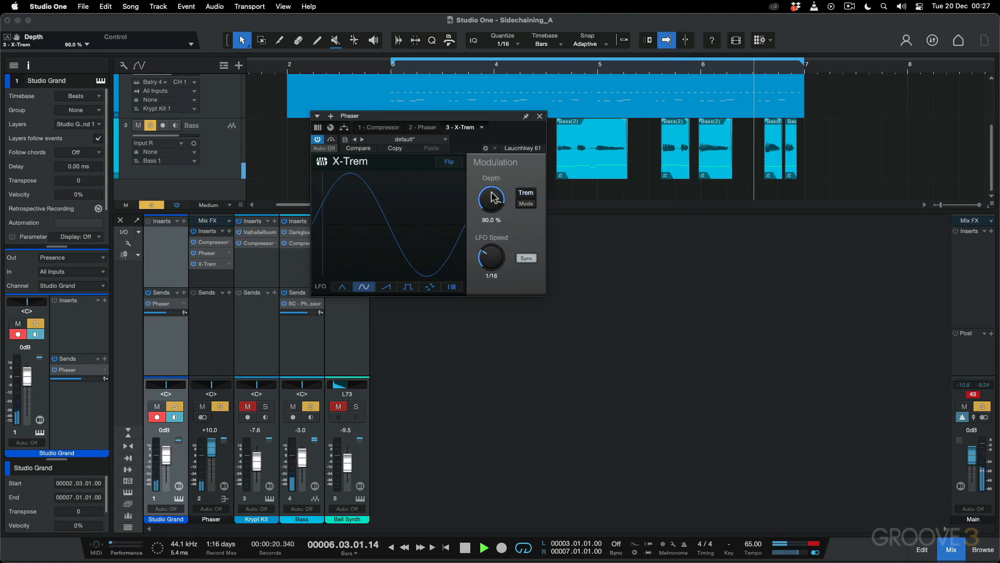
pyautogui.moveTo(514, 119); pyautogui.dragTo(520, 237)
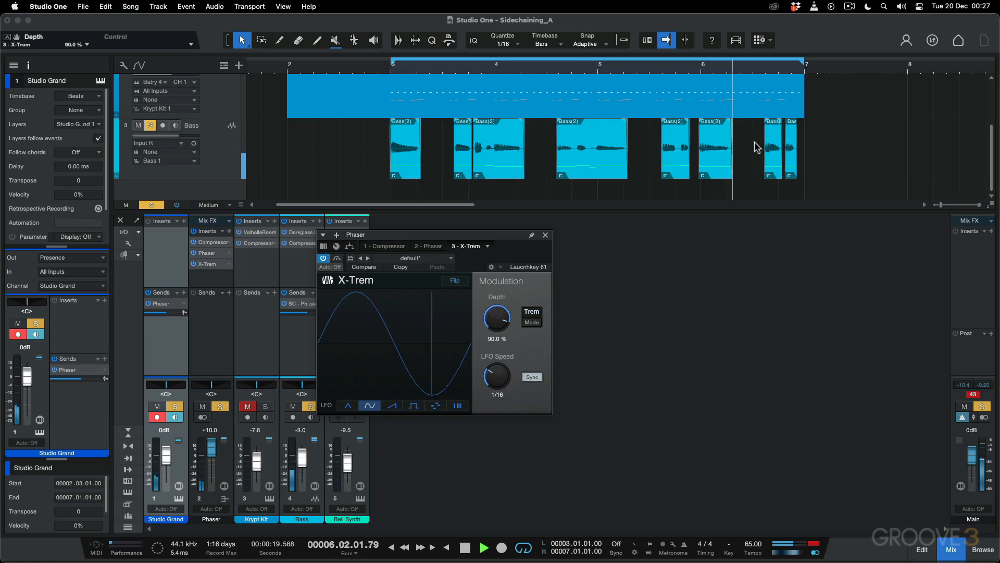
pyautogui.press('space')
pyautogui.click(545, 235)
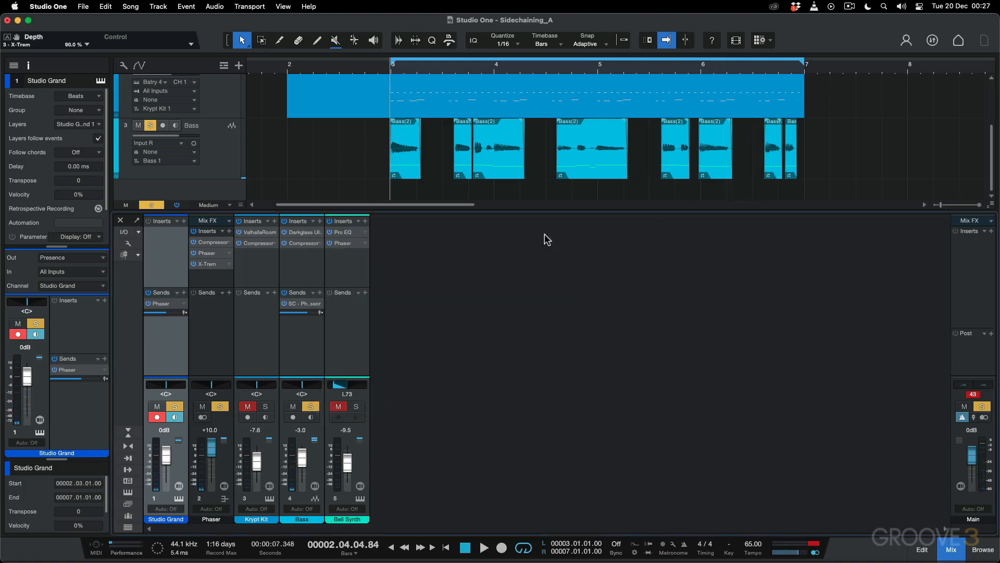
# Step: Insert a Flanger on the Phaser bus and set its feedback to 39.6% and speed to 0.16 Hz
pyautogui.click(230, 232)
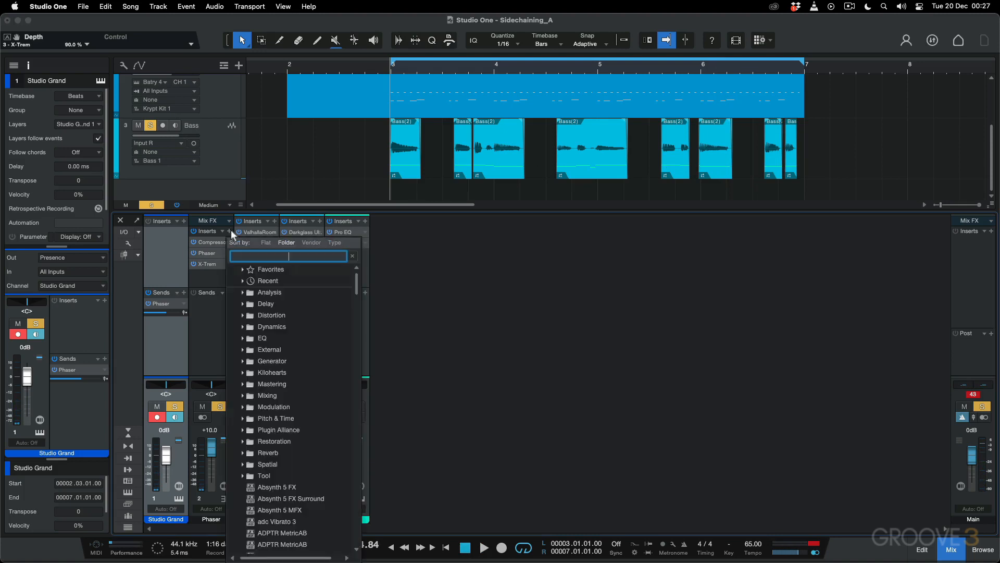
pyautogui.write('flanger')
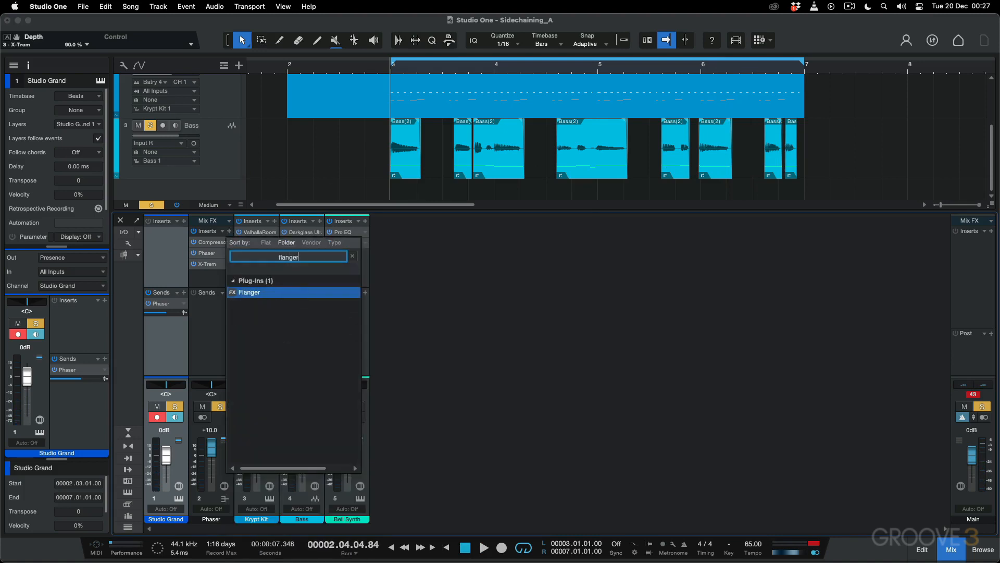
pyautogui.press('Return')
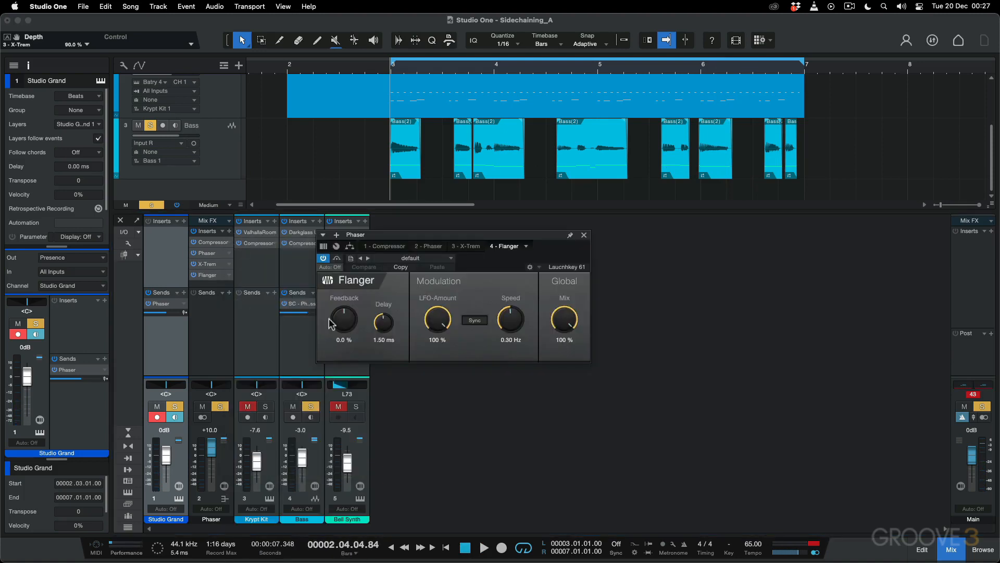
pyautogui.moveTo(329, 323); pyautogui.dragTo(342, 308)
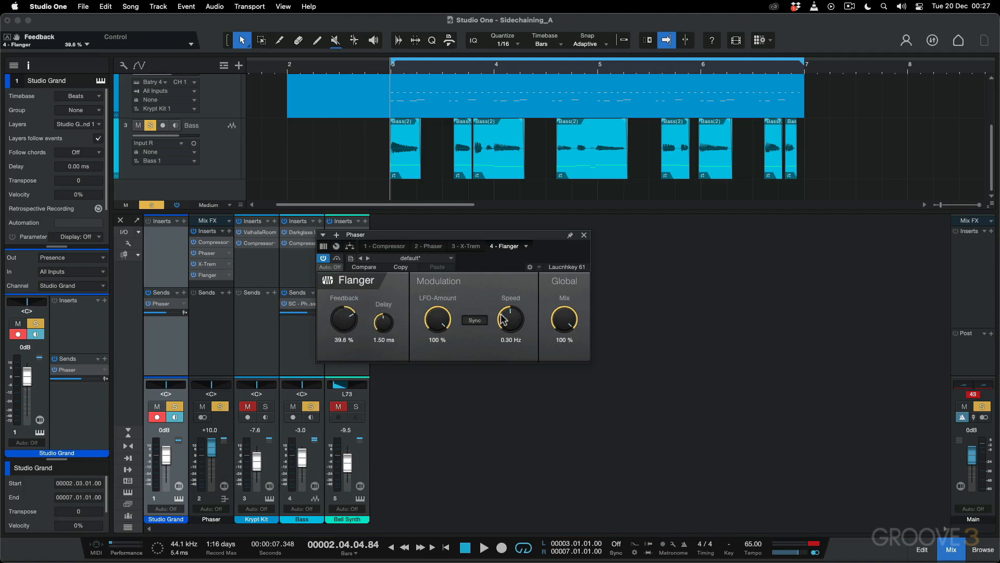
pyautogui.moveTo(503, 319); pyautogui.dragTo(501, 324)
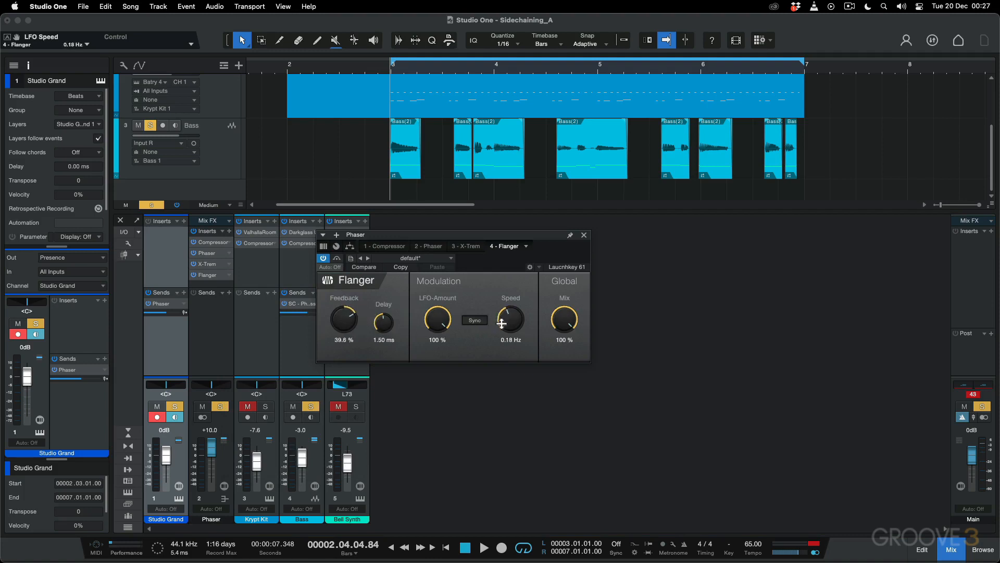
pyautogui.click(584, 235)
# Step: Play the loop and raise the makeup gain of the Phaser bus Compressor to 8.40 dB
pyautogui.click(214, 243)
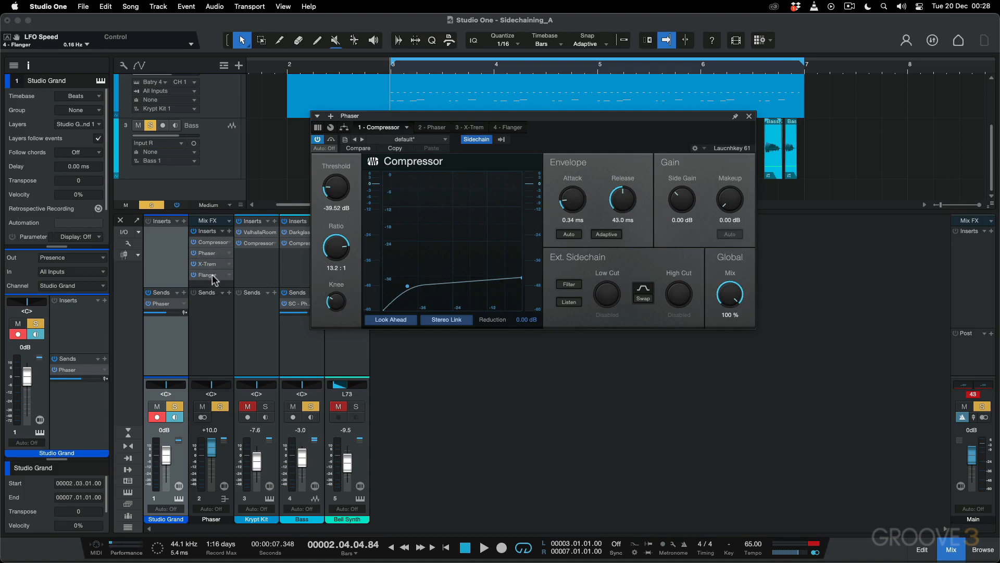
pyautogui.click(750, 117)
pyautogui.press('space')
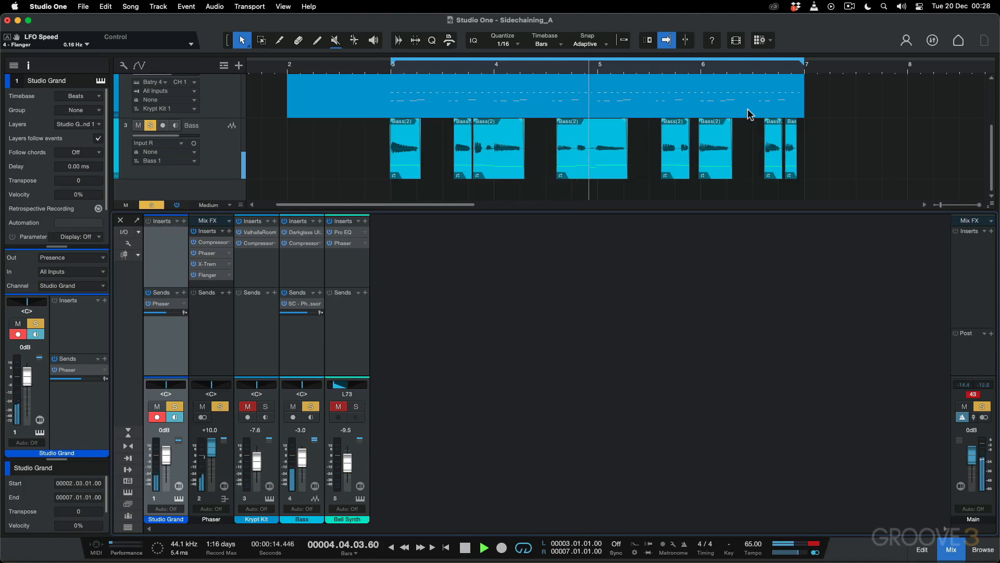
pyautogui.click(210, 242)
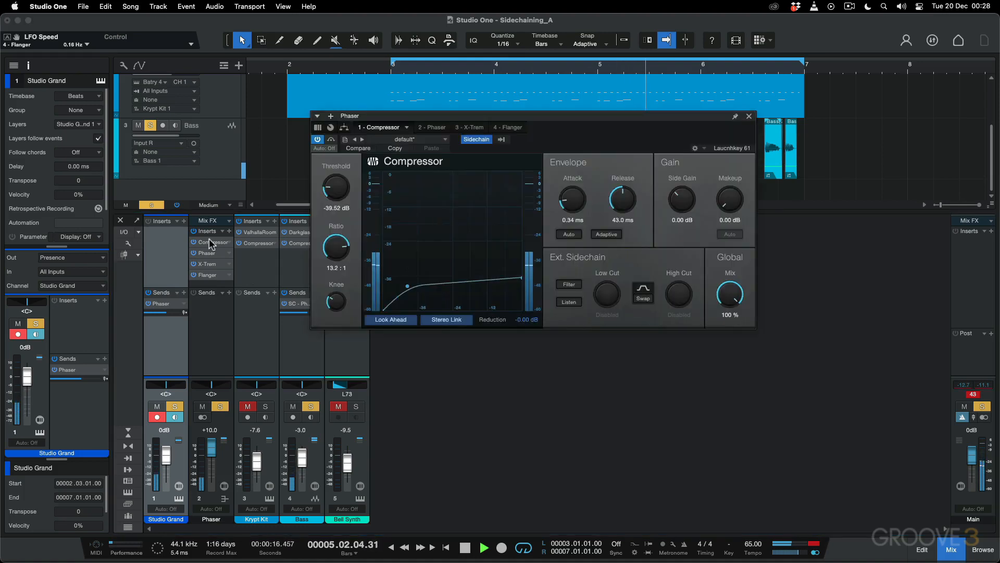
pyautogui.moveTo(730, 199)
pyautogui.mouseDown()
pyautogui.moveTo(730, 188)
pyautogui.moveTo(730, 201)
pyautogui.mouseUp()
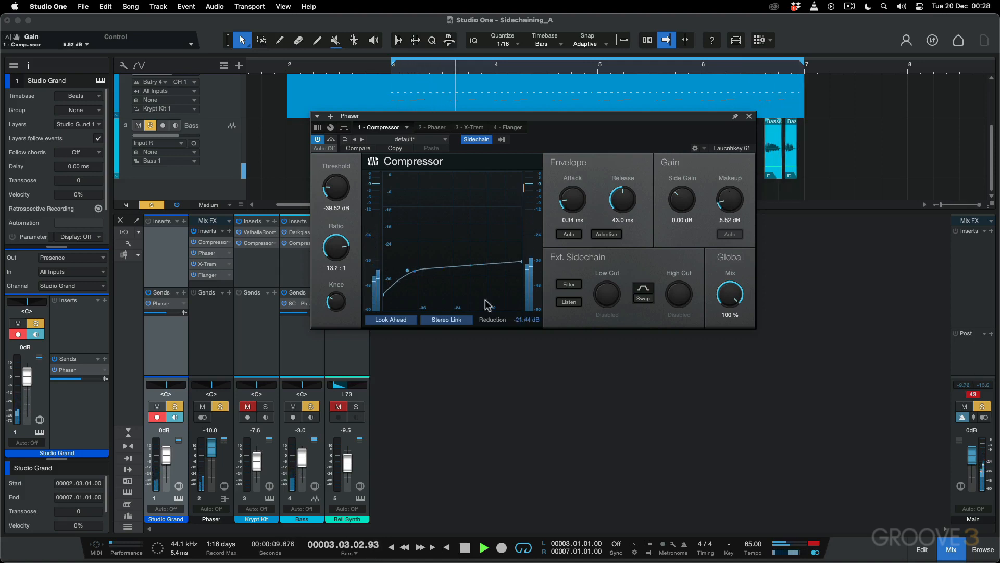
pyautogui.moveTo(734, 201); pyautogui.dragTo(736, 198)
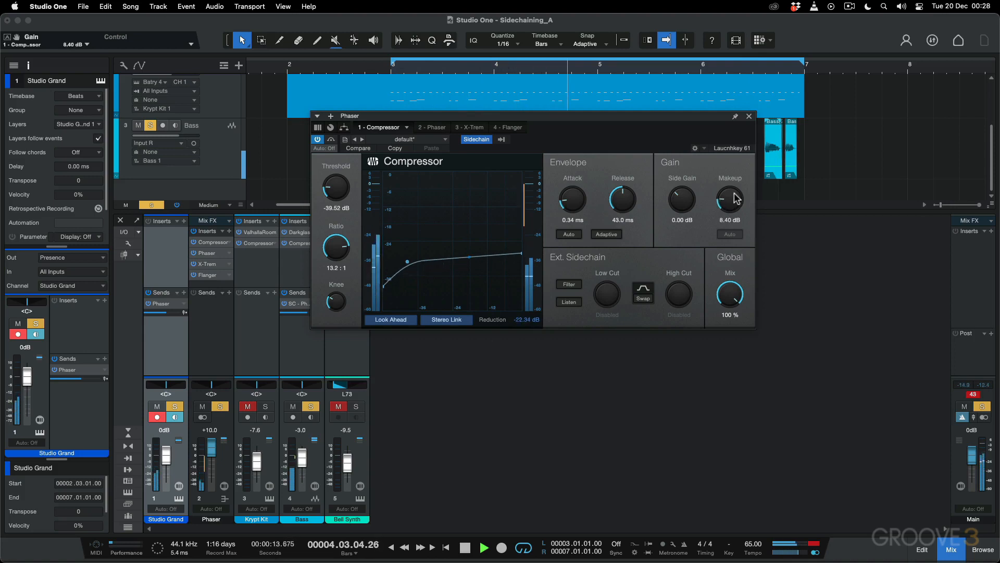
pyautogui.click(749, 117)
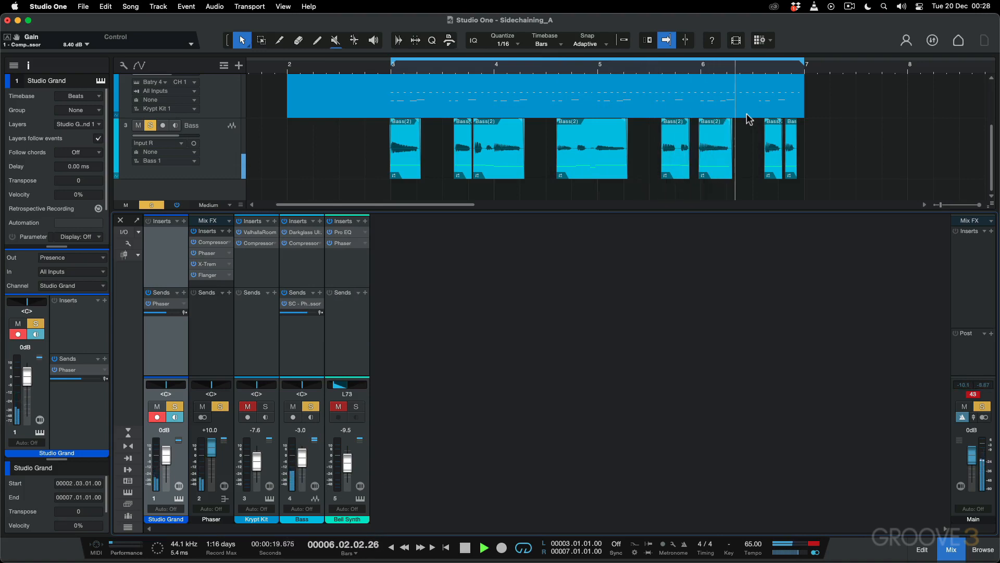
pyautogui.press('space')
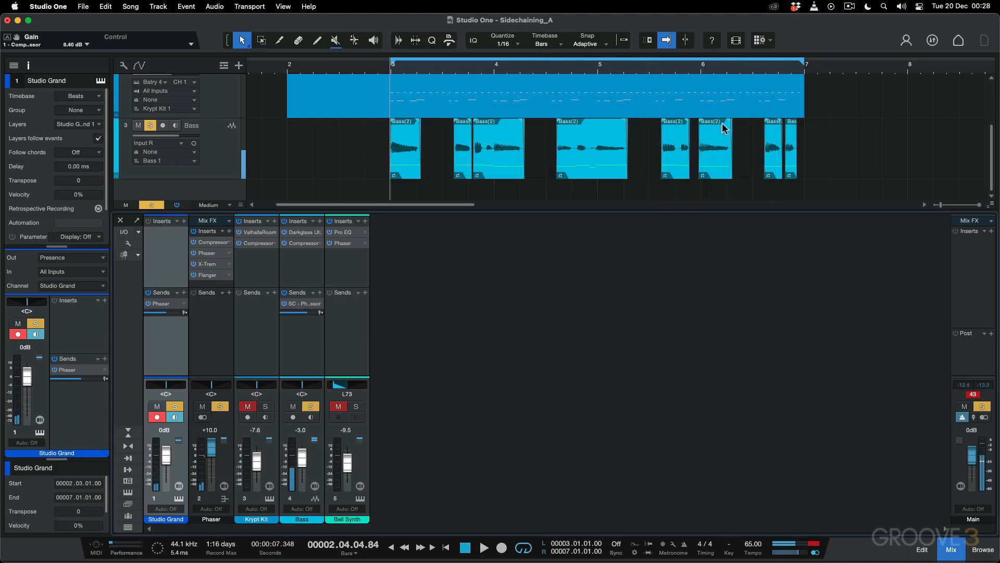
# Step: Clear the solos on all channels and play back the full mix
pyautogui.click(219, 407)
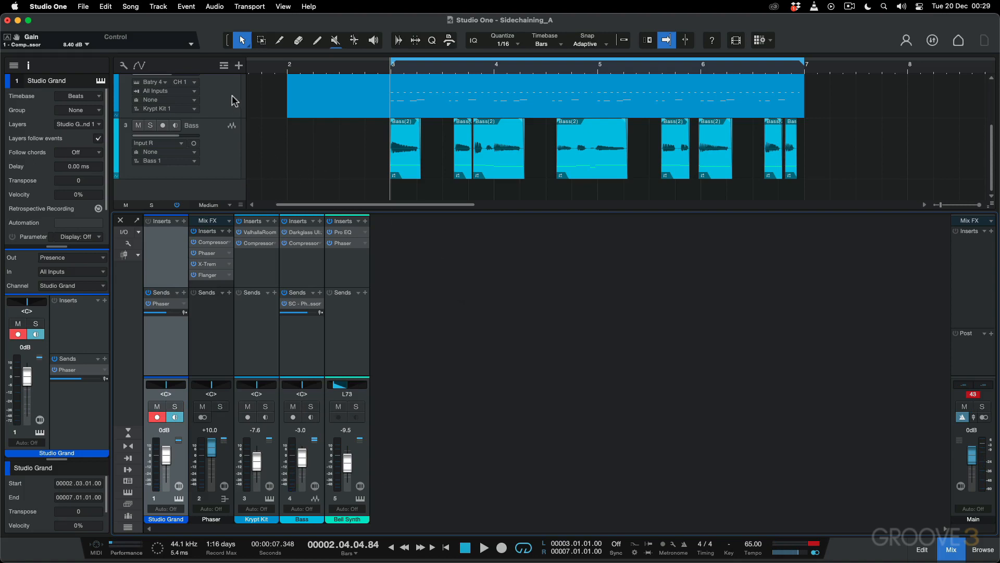
pyautogui.press('space')
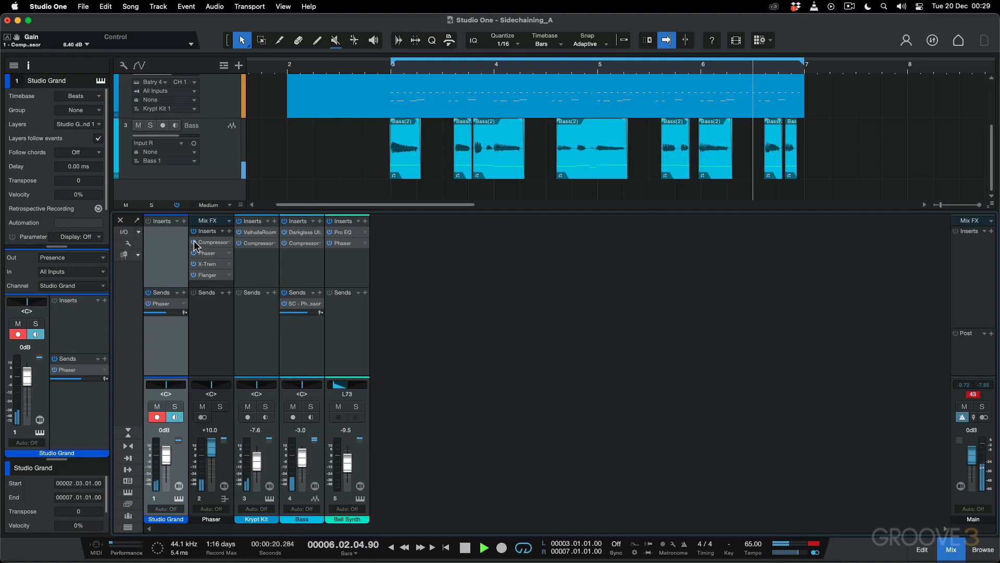
pyautogui.press('space')
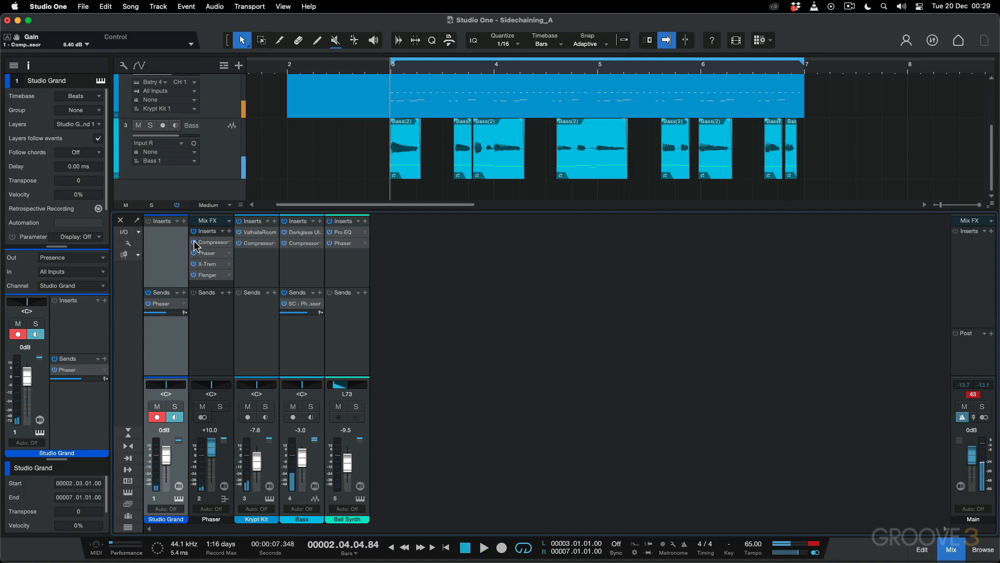